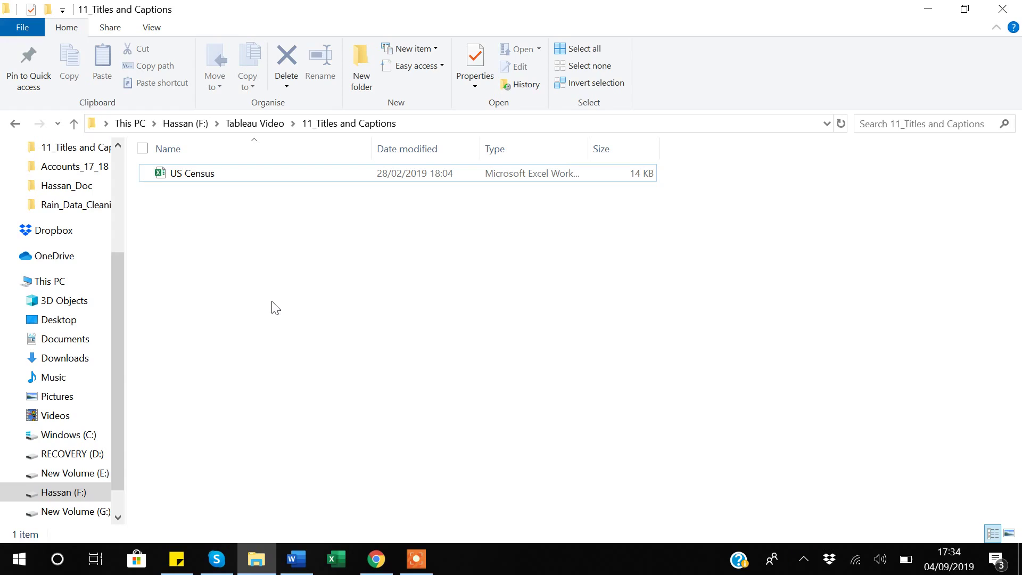
Open the US Census workbook from the 11_Titles and Captions folder at the start of its data
left_click(194, 178)
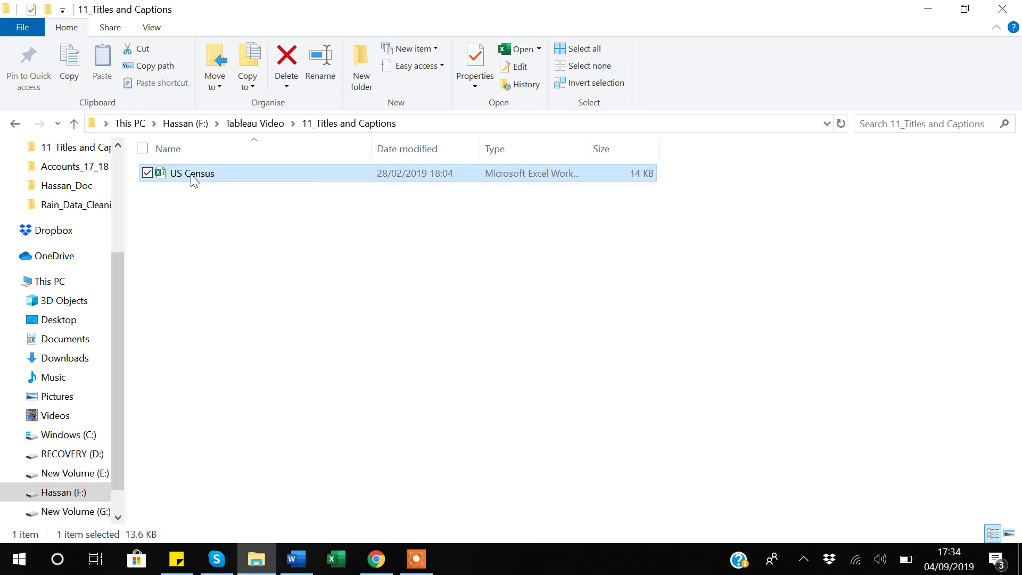
double_click(194, 176)
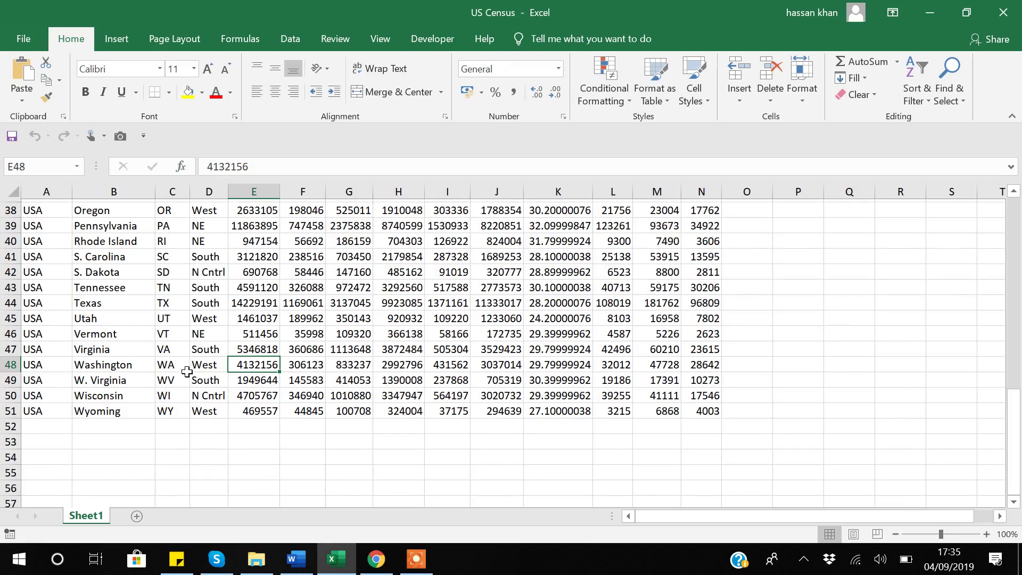
scroll(187, 371, "up", 12)
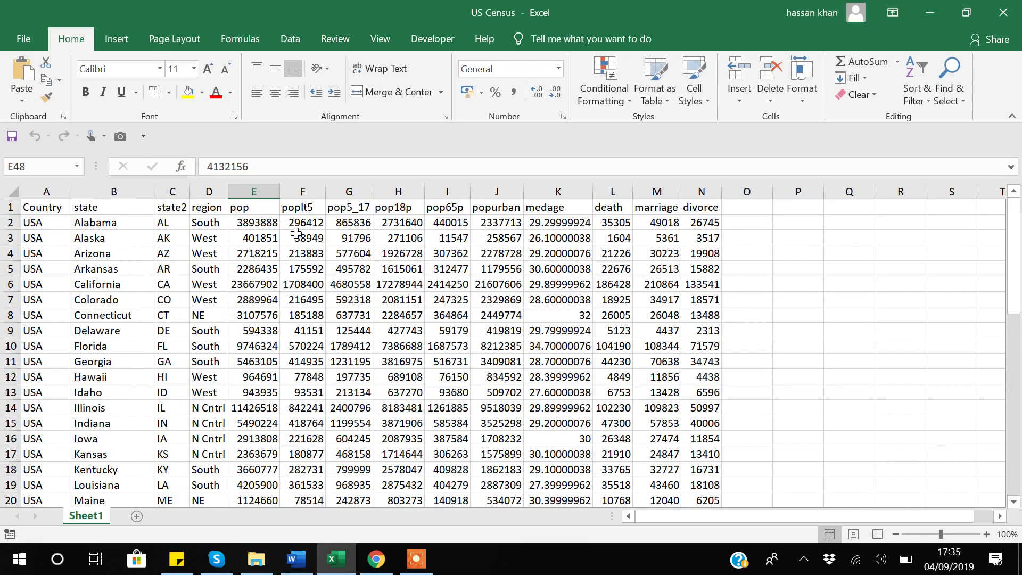
Examine the census table's column headers in row 1, starting from Country
left_click(42, 211)
key("Right")
key("Right")
key("Right")
key("Right")
key("Right")
key("Right")
key("Right")
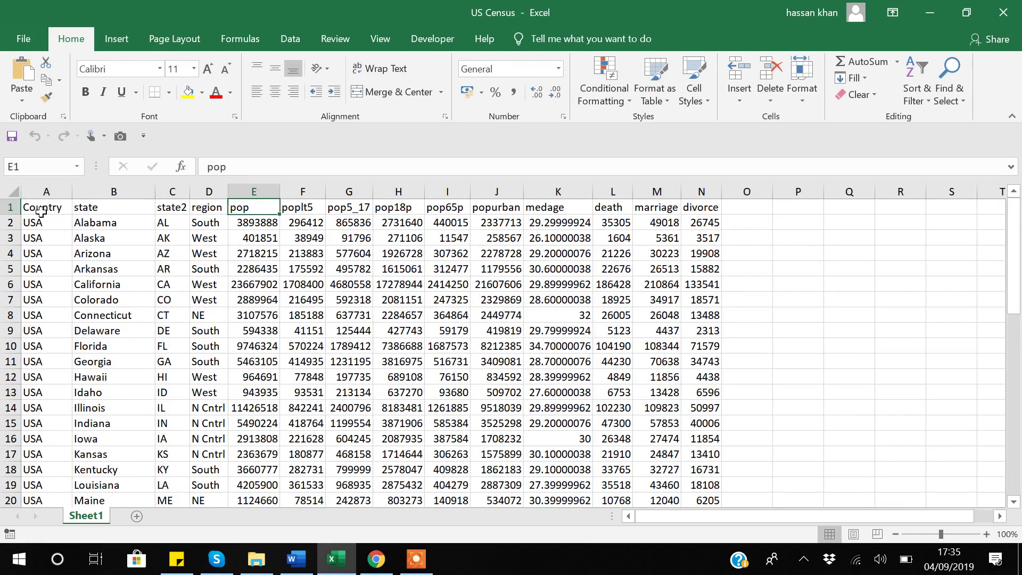
key("Right")
key("Right")
key("Right")
key("Right")
key("Right")
key("Left")
key("Left")
key("Left")
key("Left")
key("Left")
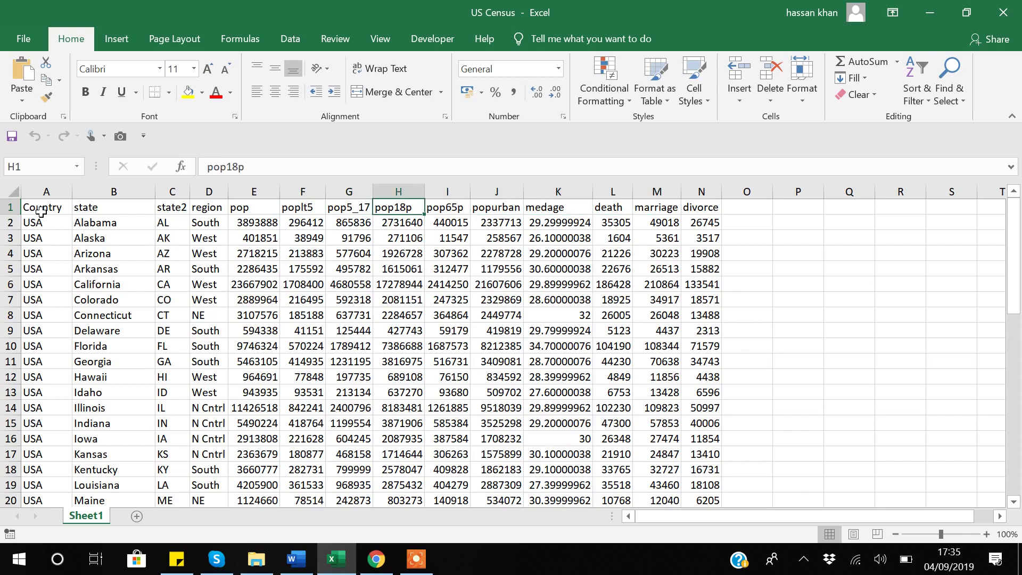
key("Left")
key("Left")
key("Left")
key("Left")
key("Left")
key("Left")
key("Left")
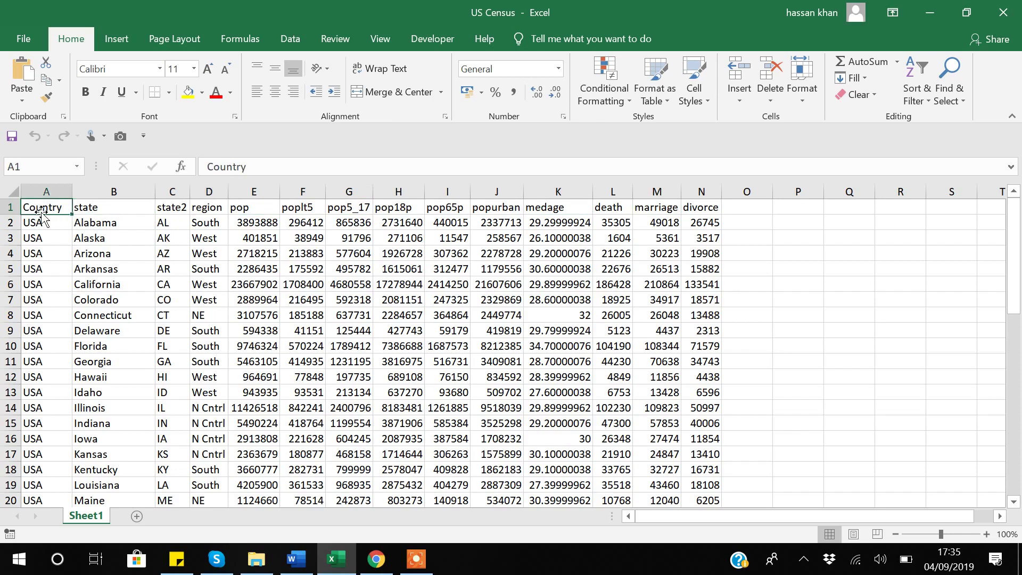
Examine the extent of the census rows, sample entries under Country, state, state2 and region, and the headers through medage
key("Down")
key("ctrl+Down")
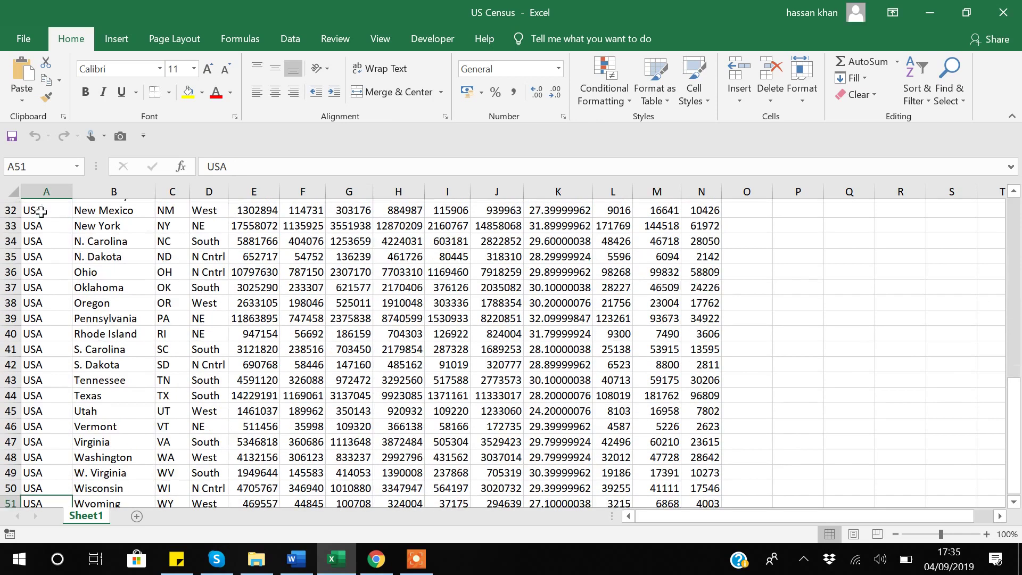
key("ctrl+Up")
key("Right")
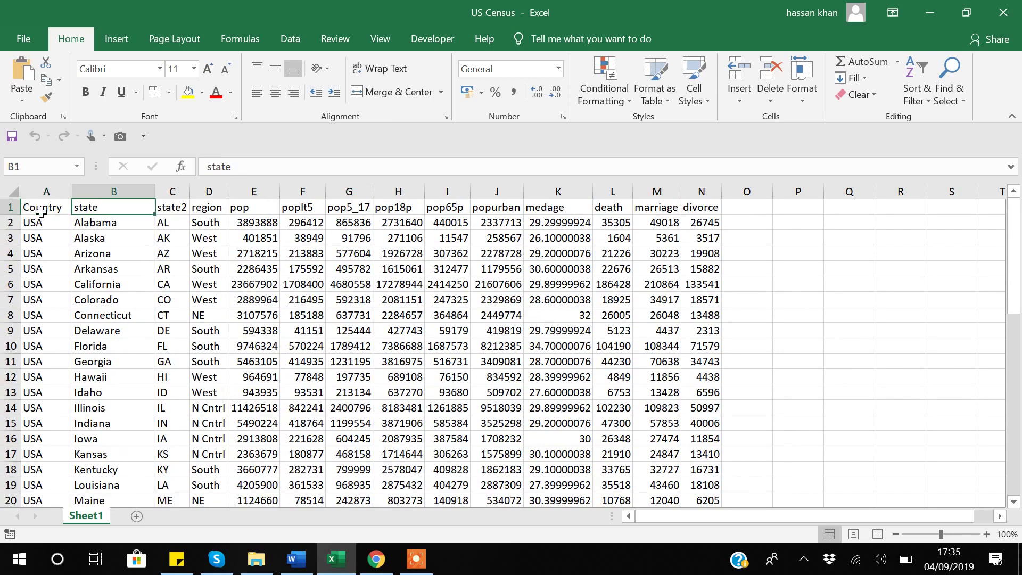
key("Down")
key("Left")
key("Right")
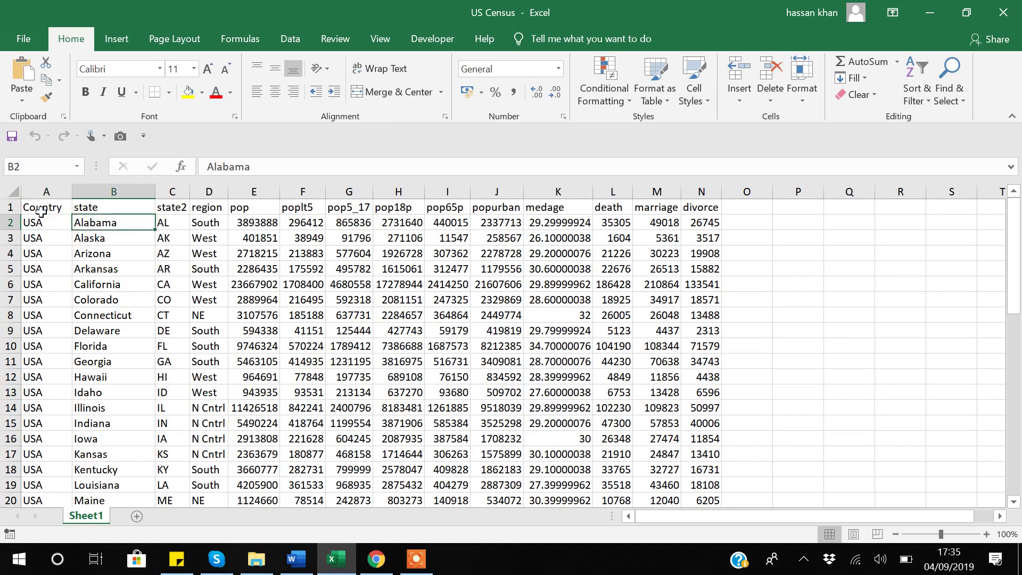
key("Up")
key("Right")
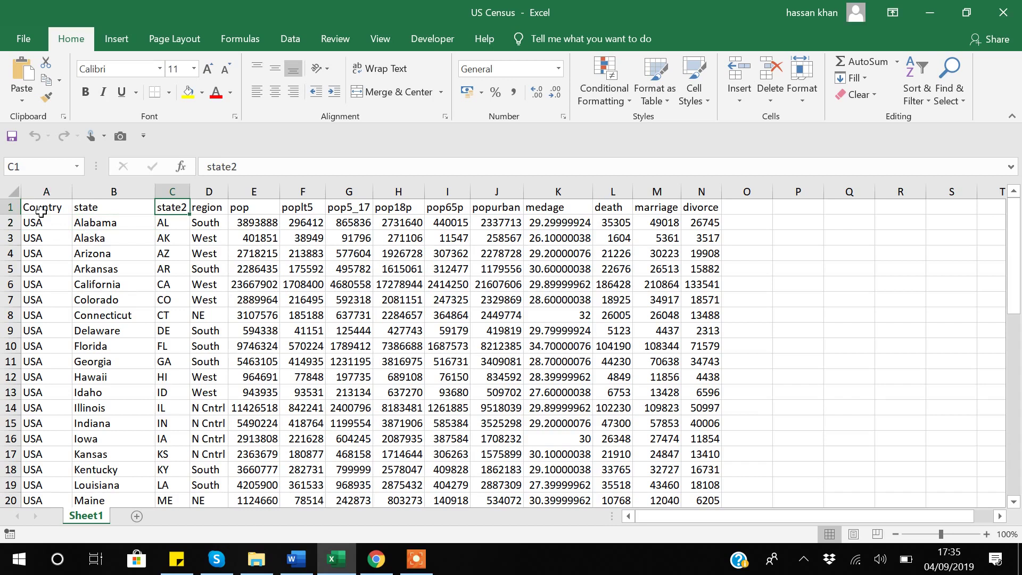
key("Down")
key("Up")
key("Right")
key("Down")
key("Up")
key("Right")
key("Right")
key("Right")
key("Right")
key("Right")
key("Right")
key("Right")
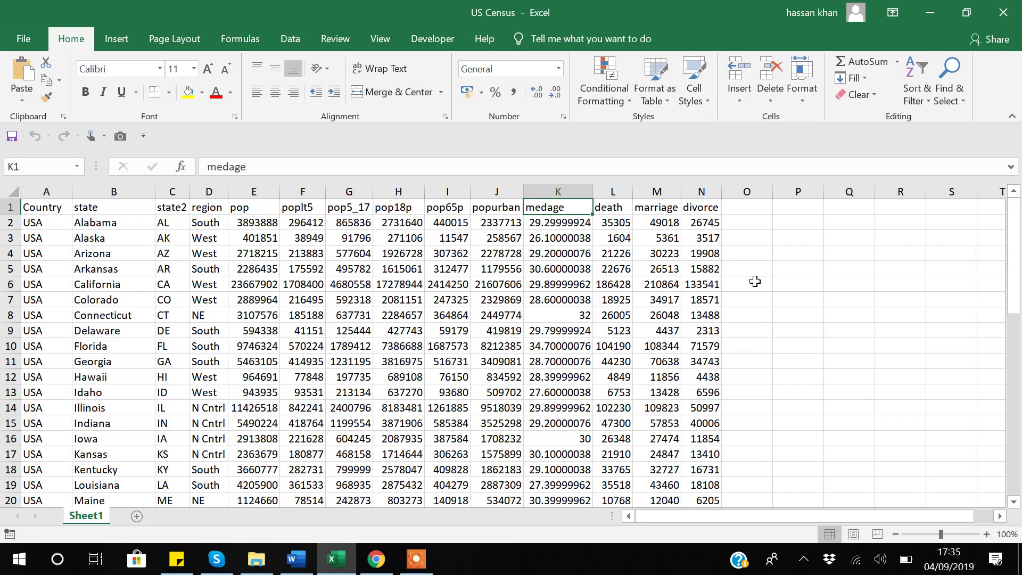
Close the US Census workbook and launch Tableau Public 2019.2 from the desktop
left_click(1003, 15)
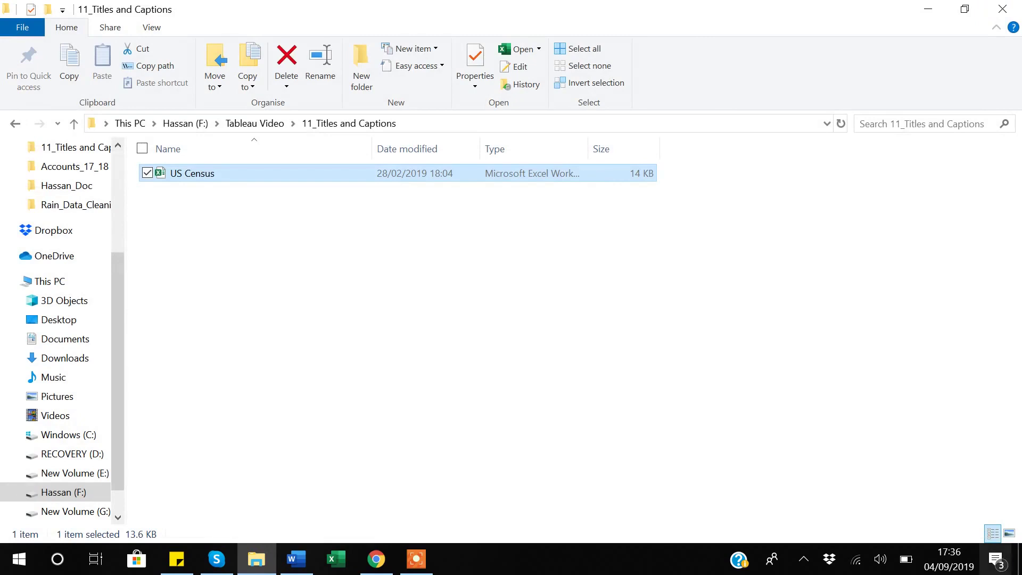
left_click(1020, 559)
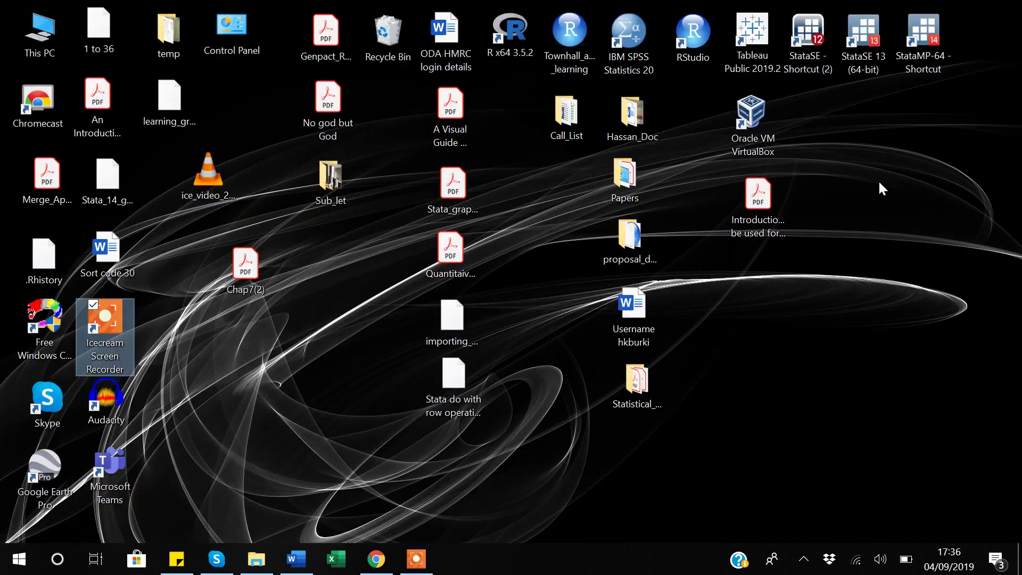
left_click(748, 30)
double_click(749, 29)
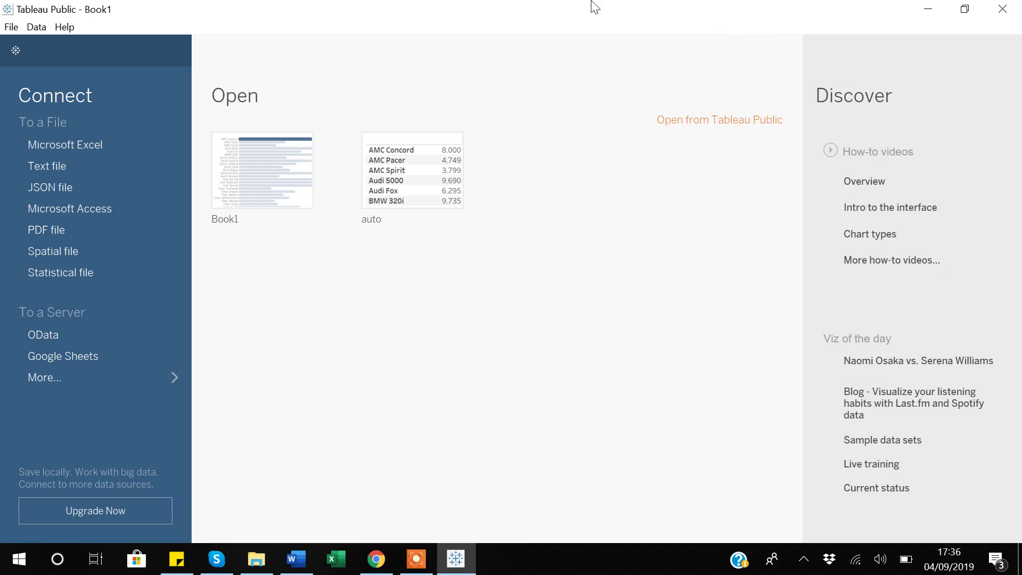
Connect to the US Census Microsoft Excel file and go to the Sheet 1 worksheet
left_click(54, 149)
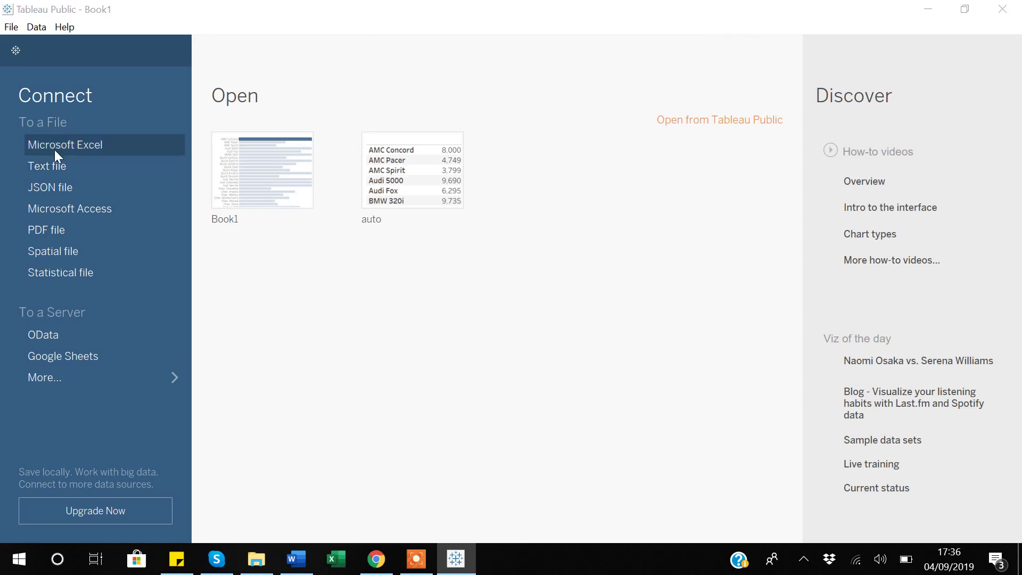
left_click(190, 140)
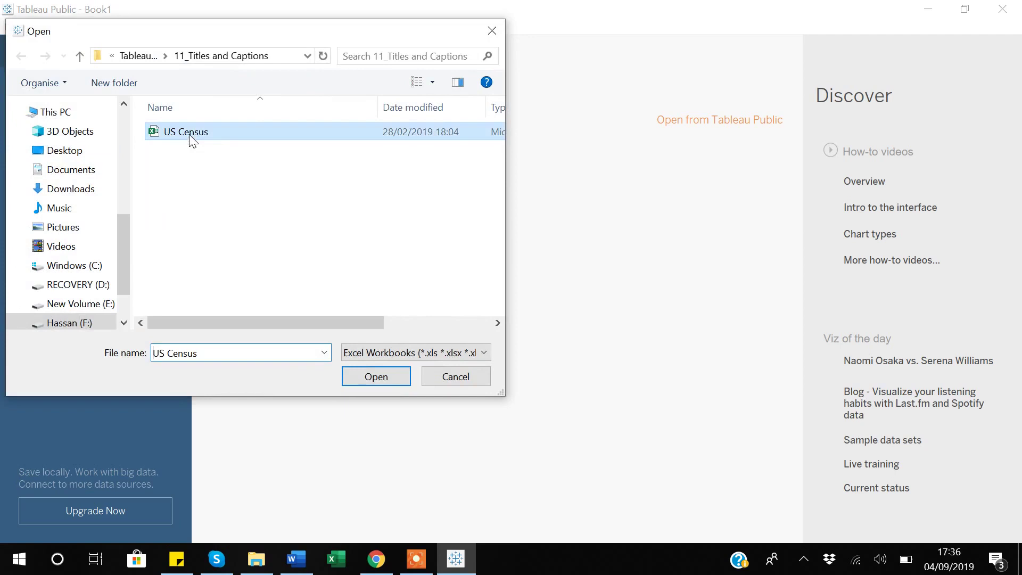
left_click(380, 381)
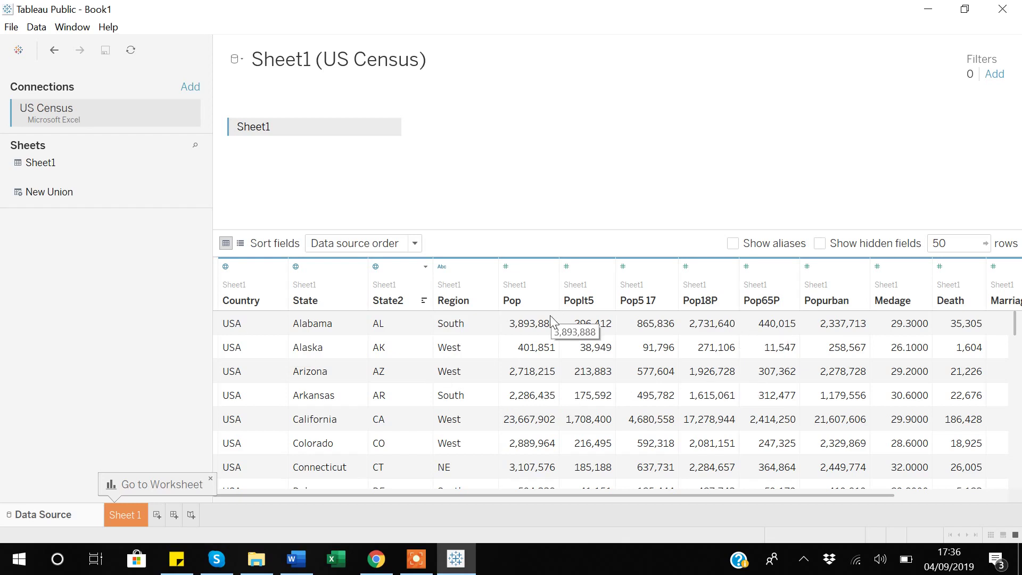
left_click(141, 512)
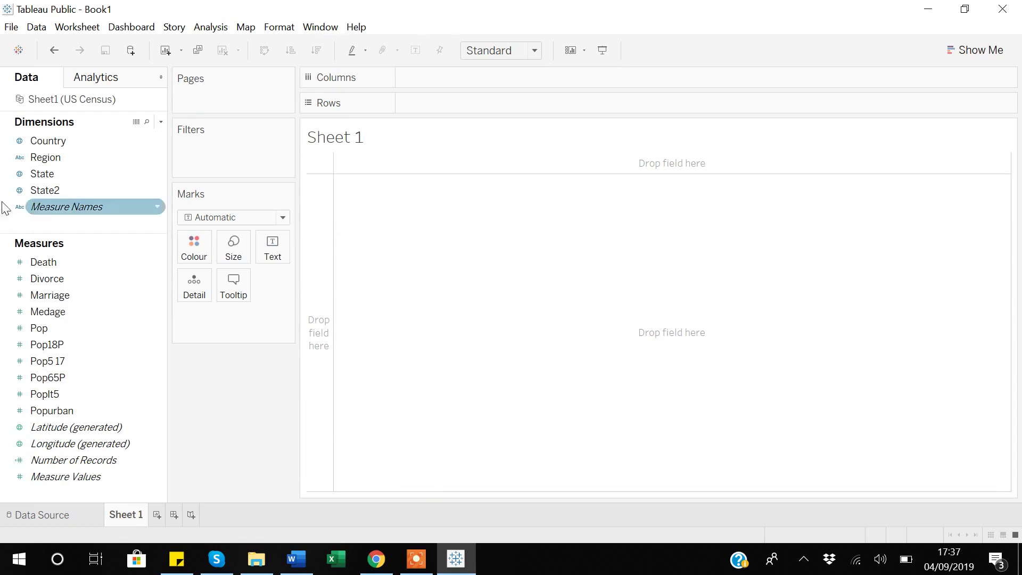
left_click(58, 155)
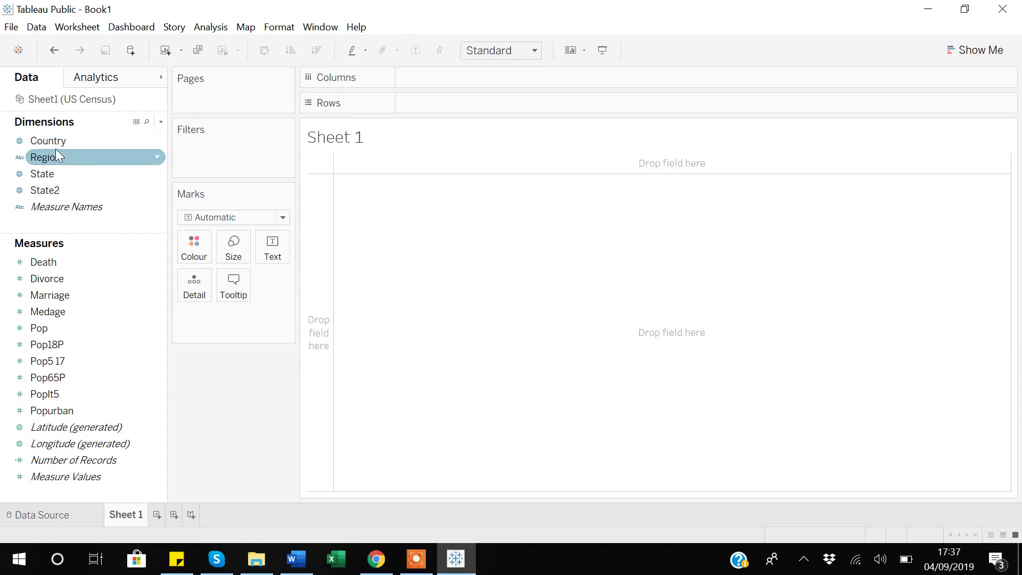
left_click(53, 141)
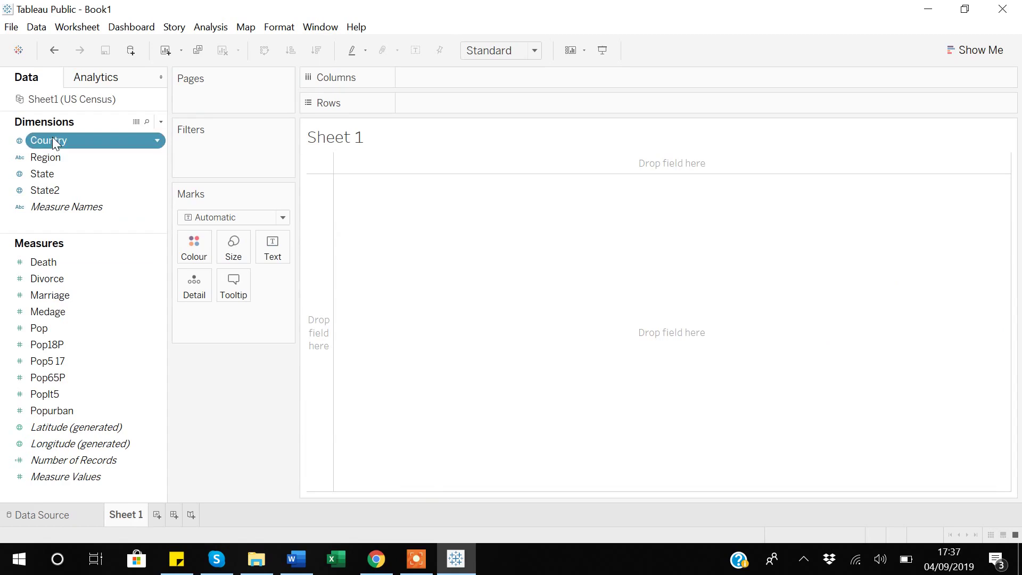
double_click(53, 140)
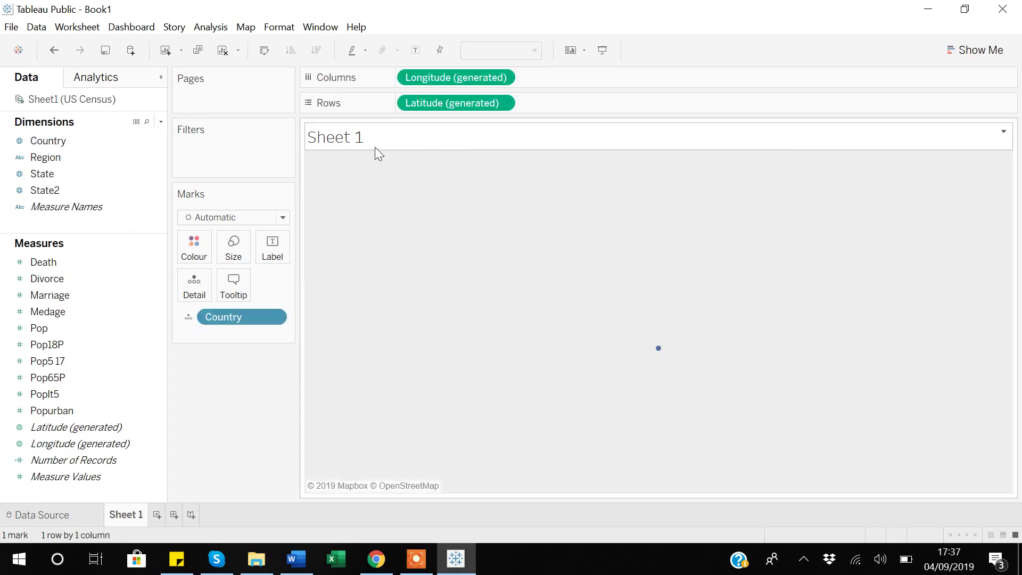
key("ctrl+z")
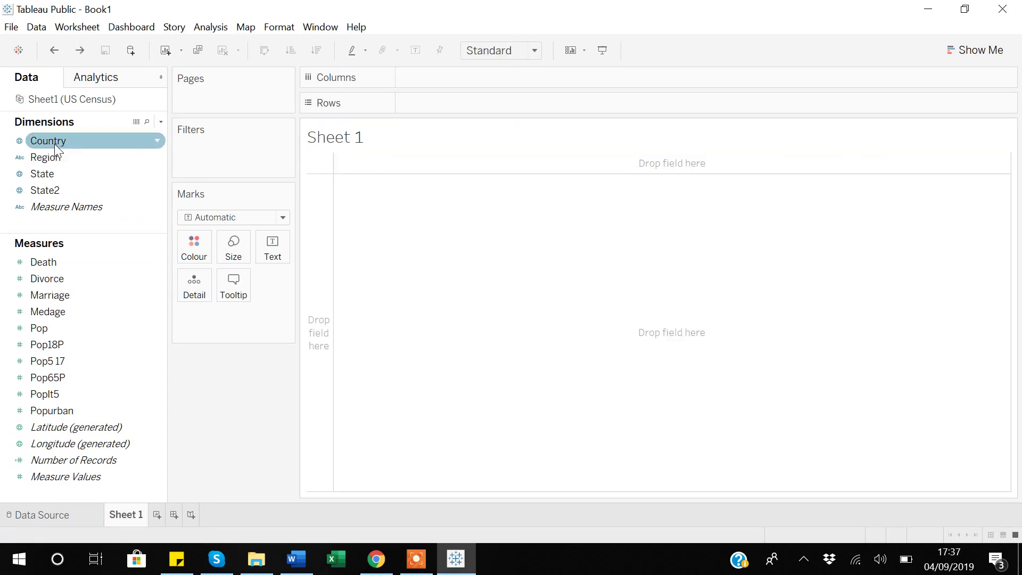
Build a map with Country and State as mark detail, and size the marks by Pop
left_click_drag(54, 143, 201, 300)
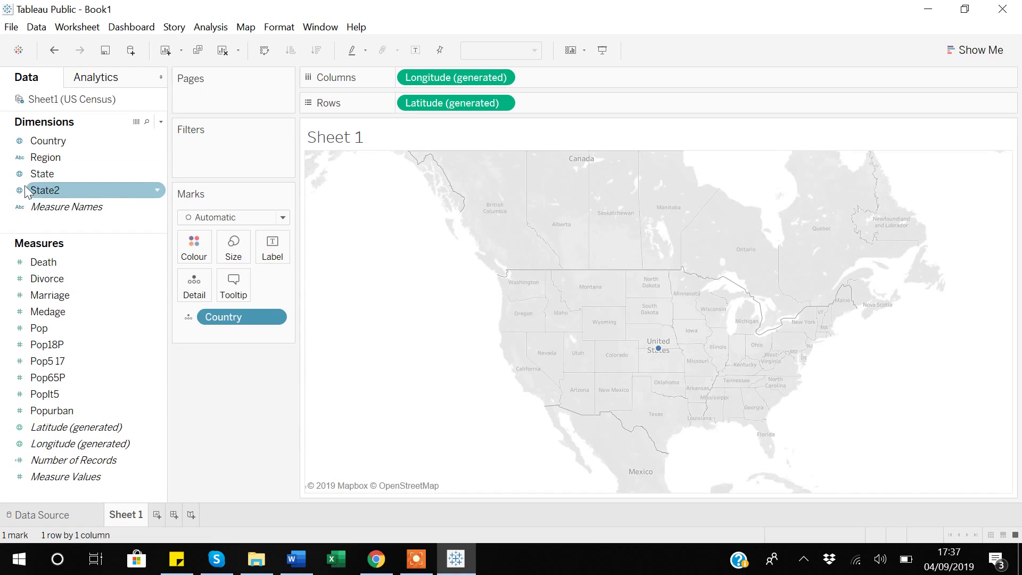
left_click_drag(33, 183, 186, 339)
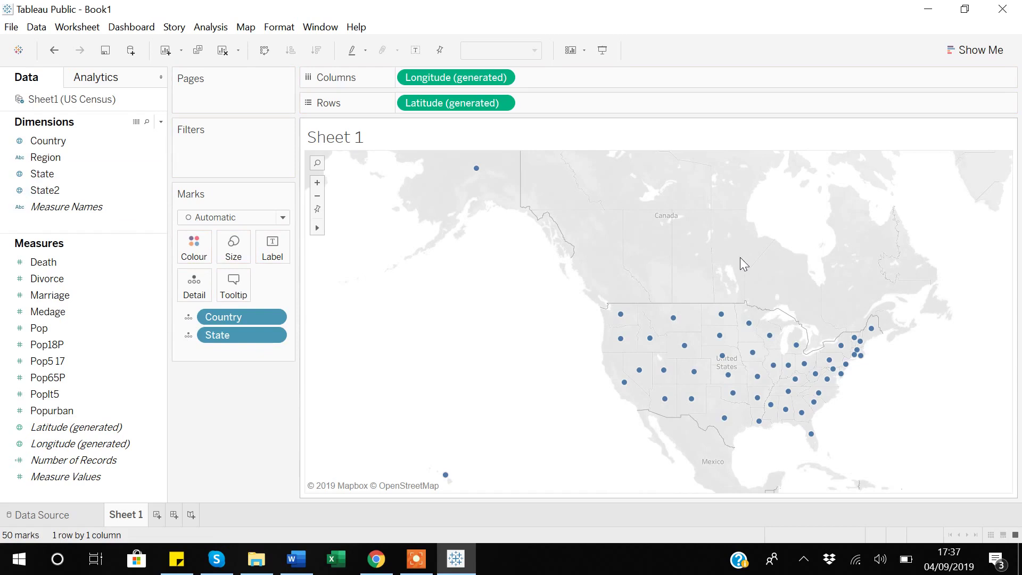
mouse_move(647, 347)
mouse_move(621, 319)
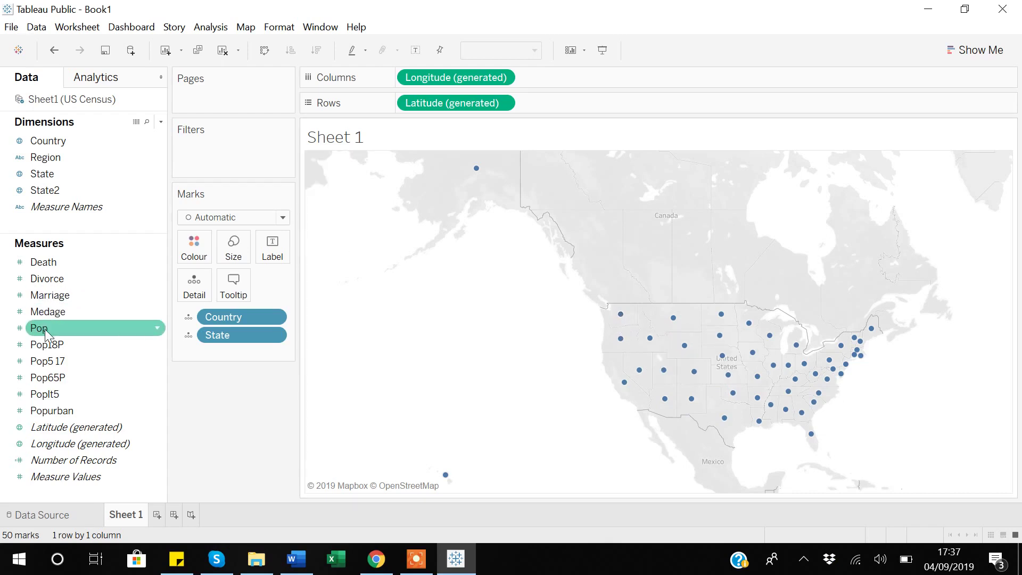
left_click_drag(47, 333, 234, 256)
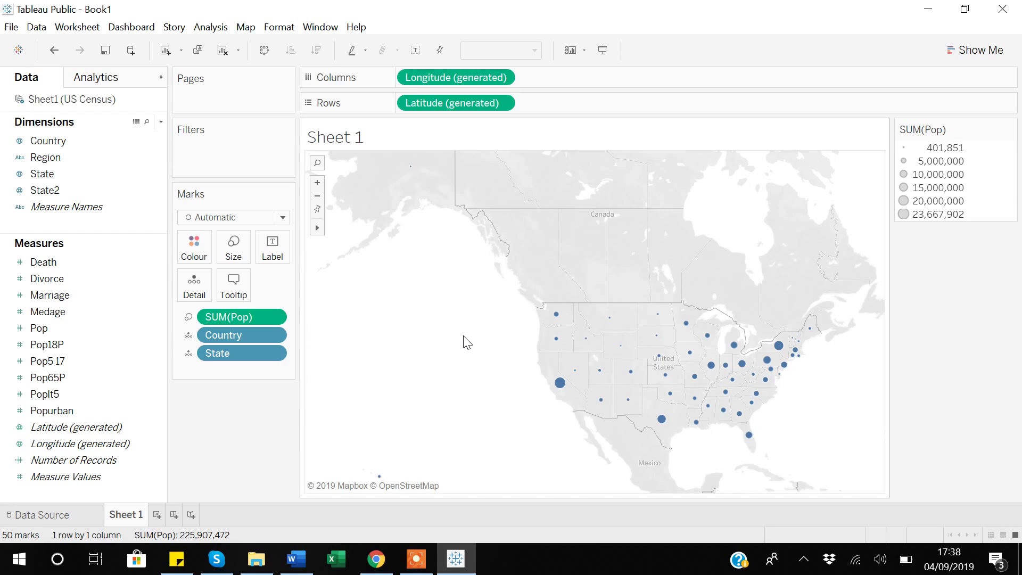
Rename the Sheet 1 worksheet as GEO MAP
double_click(351, 147)
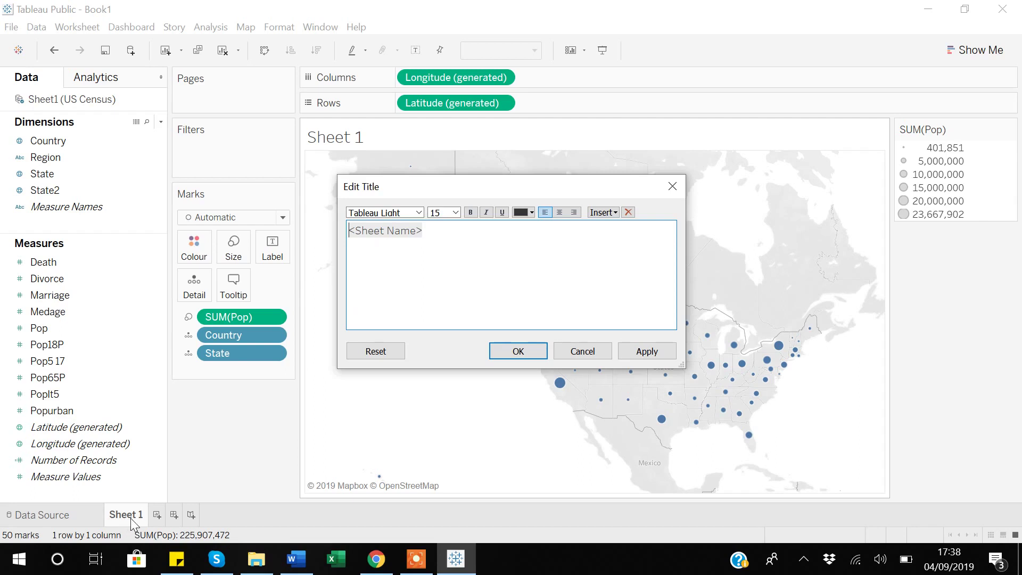
left_click(676, 190)
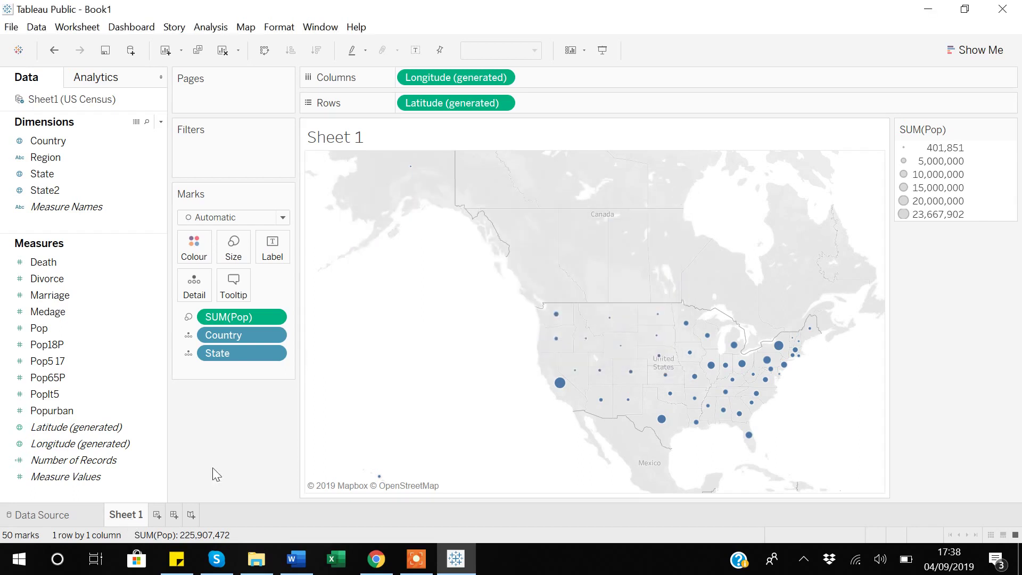
right_click(139, 518)
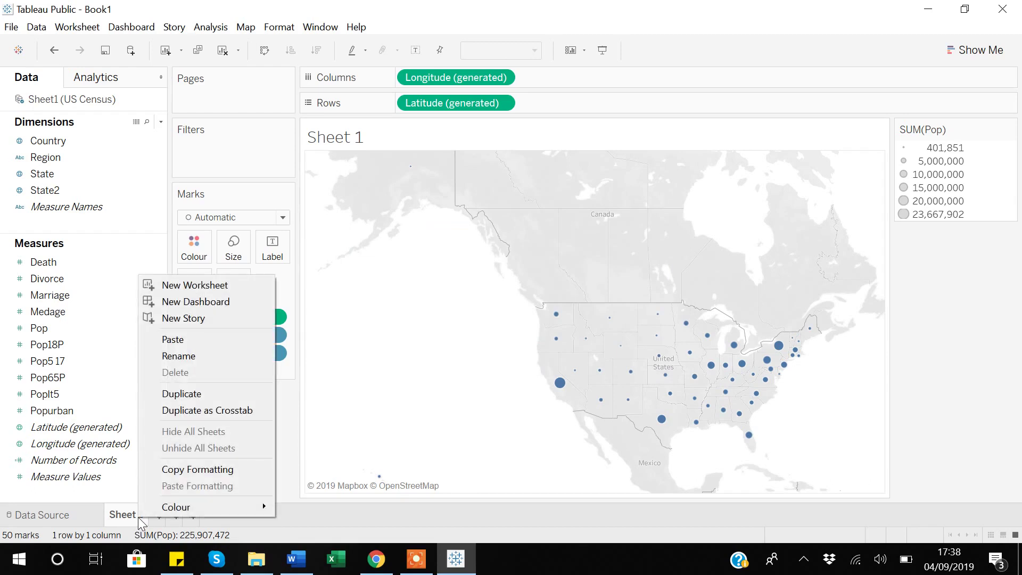
left_click(207, 356)
key("BackSpace")
type("GEO MAP")
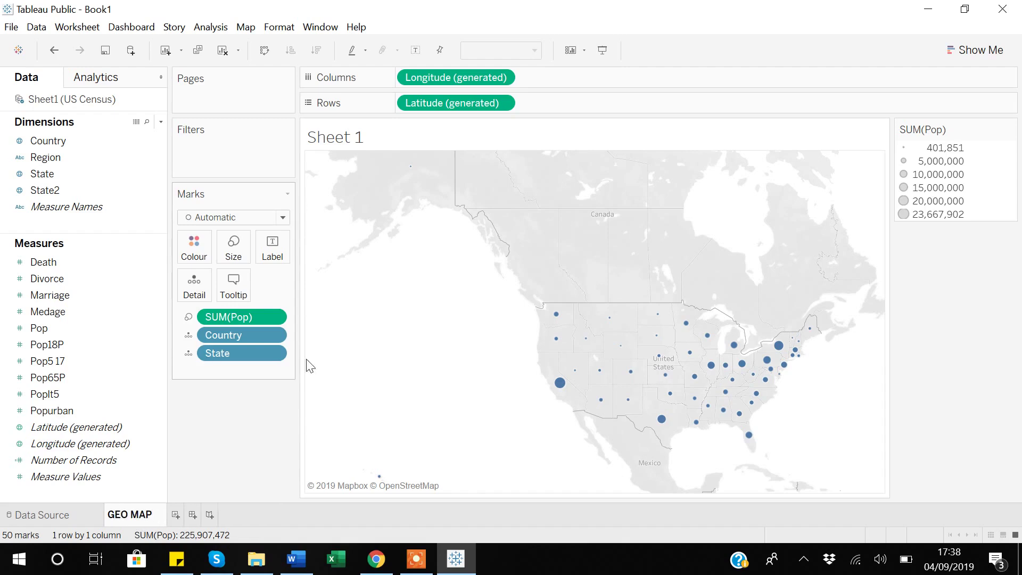
left_click(219, 439)
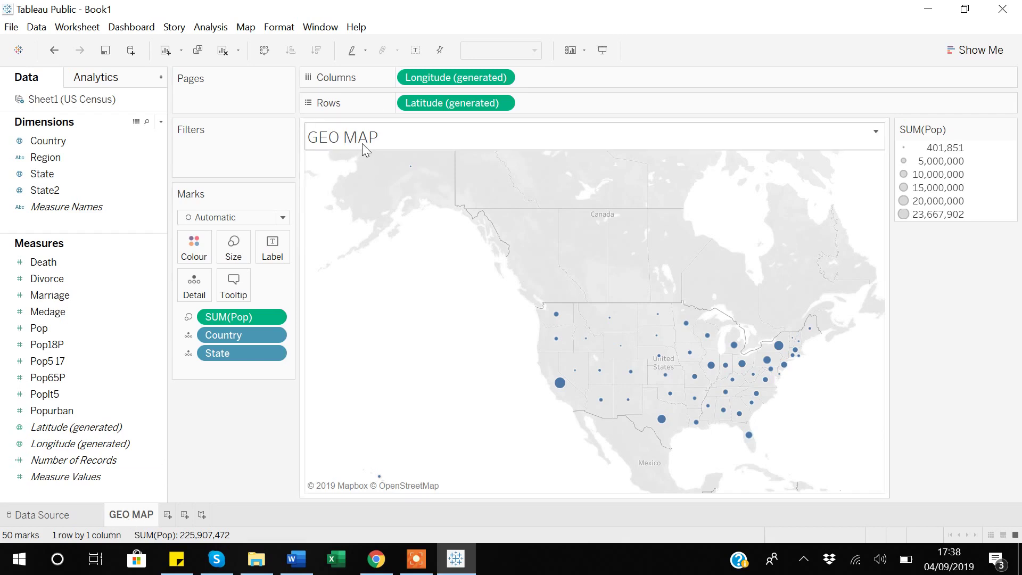
Replace the sheet-name placeholder in the map's title with "Geo Map Related to USA Population"
double_click(385, 135)
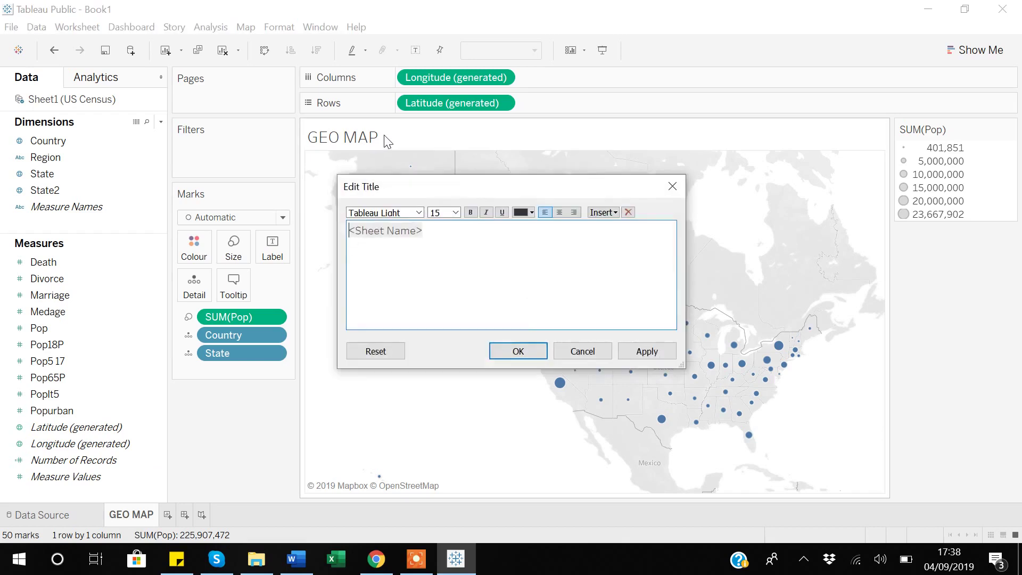
left_click_drag(430, 230, 345, 233)
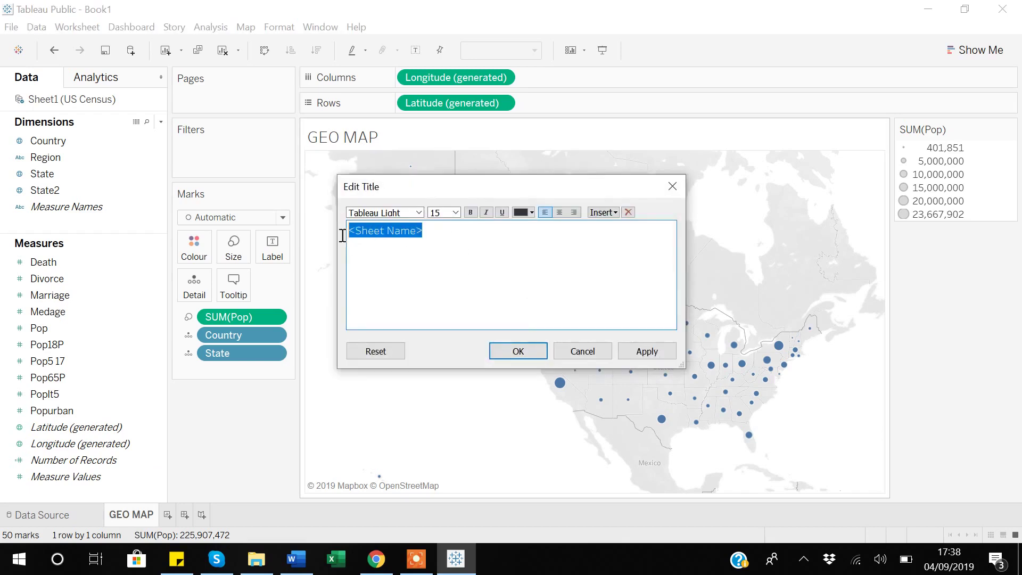
key("BackSpace")
type("Geo Map Related to USA Po")
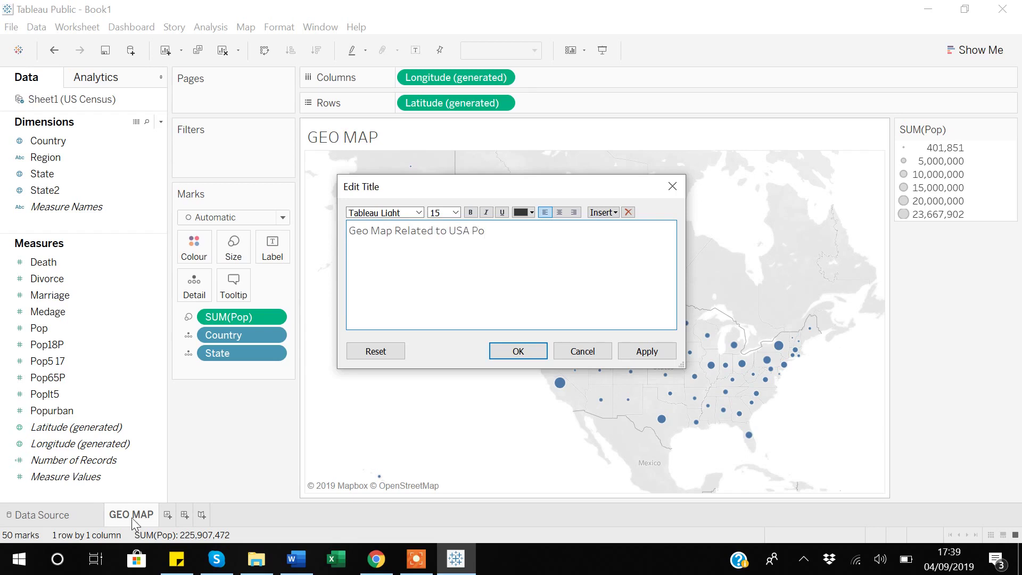
type("pulation")
left_click(523, 353)
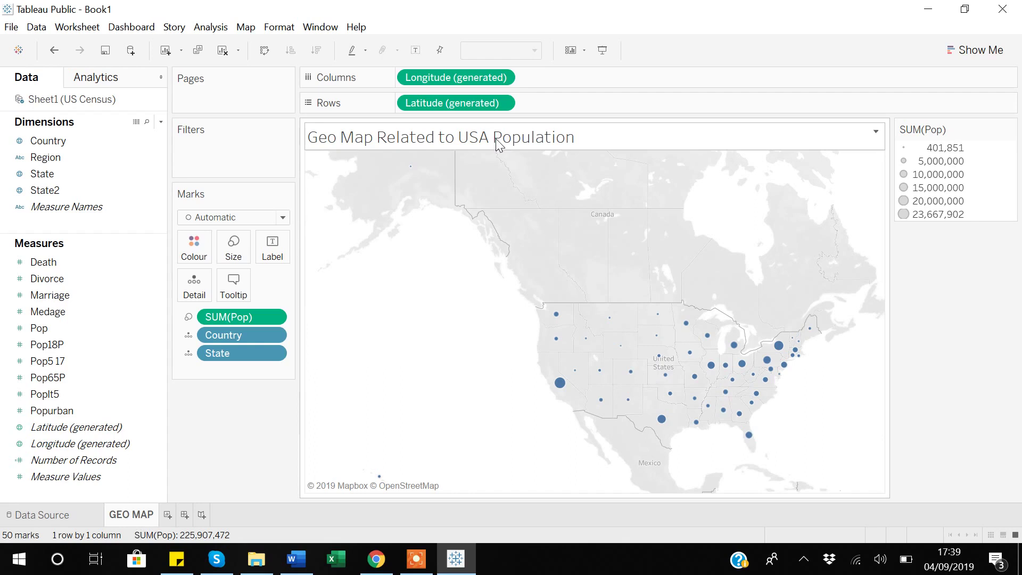
Set the entire map title's text to size 20 in the Tableau Regular font
double_click(524, 139)
left_click_drag(543, 231, 447, 235)
left_click(428, 238)
key("ctrl+a")
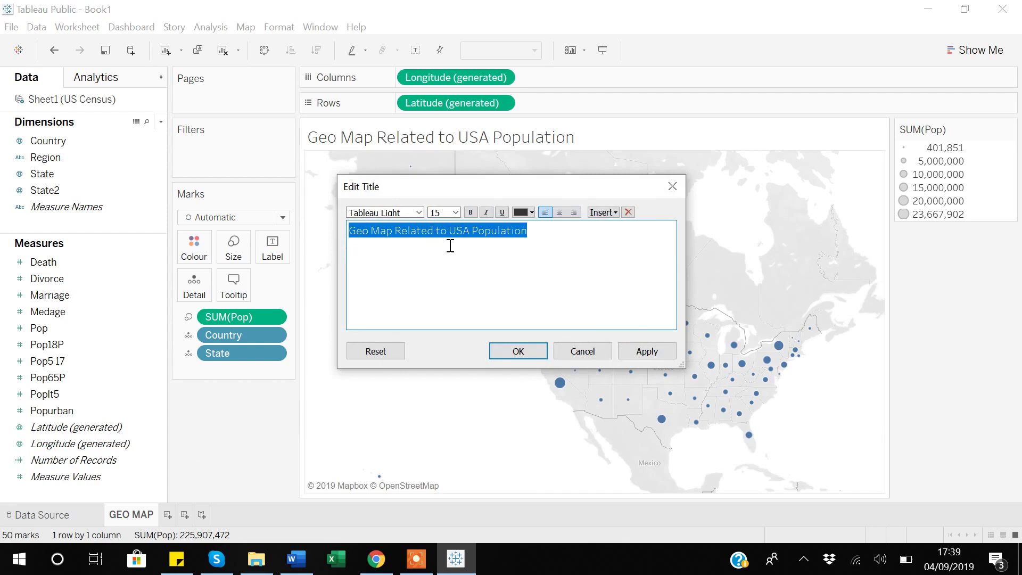
left_click(456, 212)
left_click(450, 314)
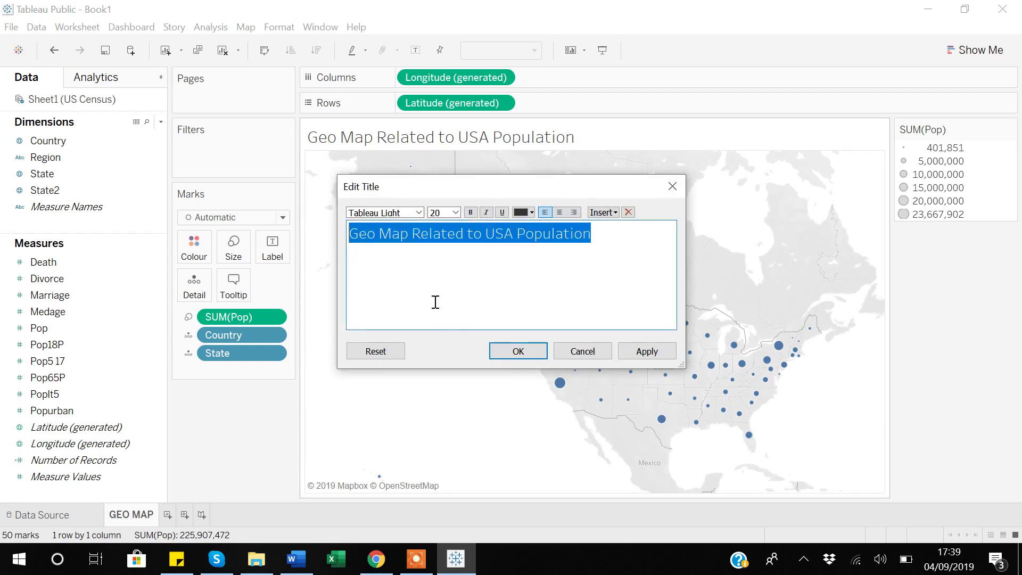
left_click(419, 213)
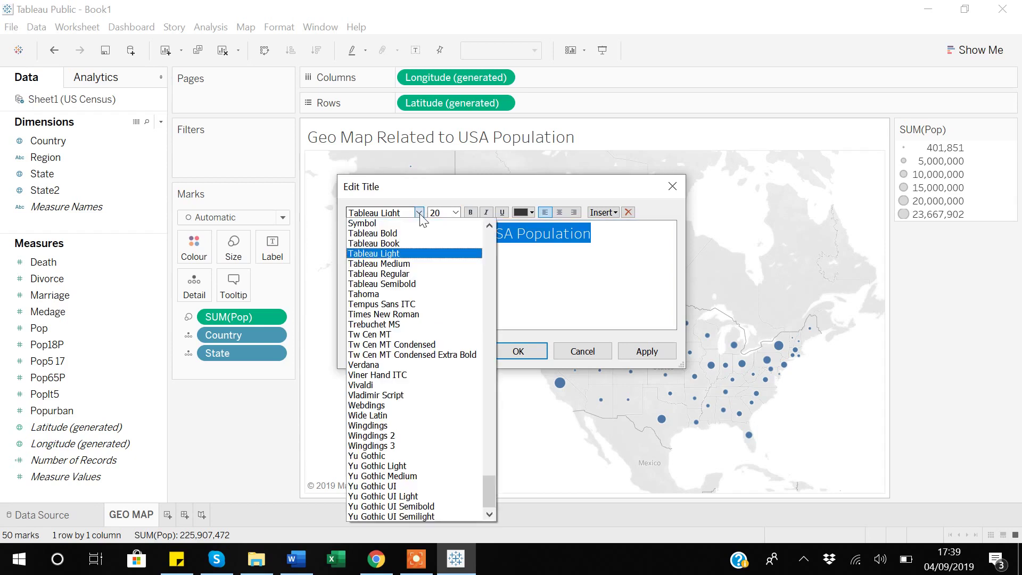
left_click(374, 275)
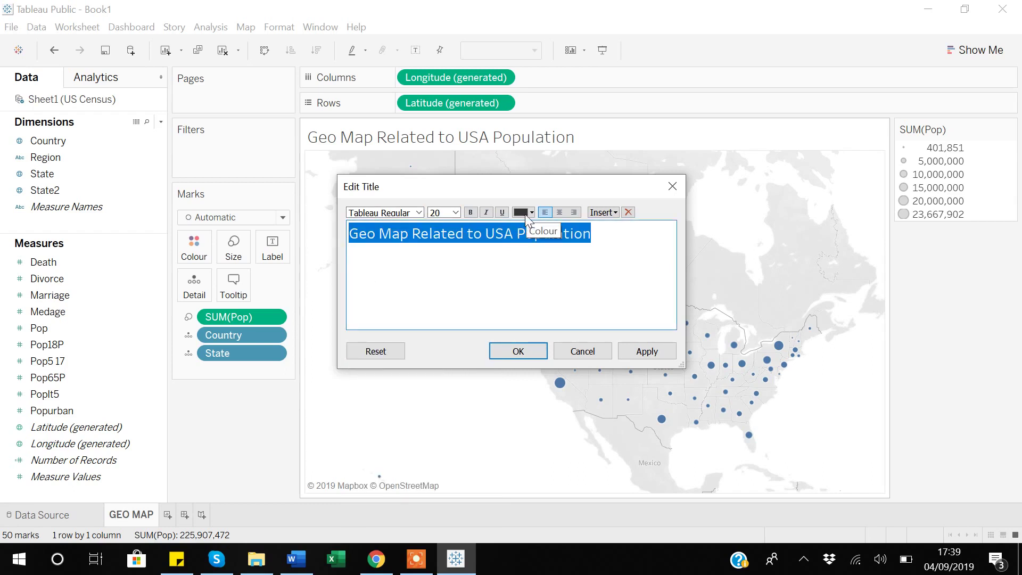
Make the map title bold, italic, underlined and blue, centre it, and apply the formatting
left_click(471, 213)
left_click(486, 213)
left_click(502, 213)
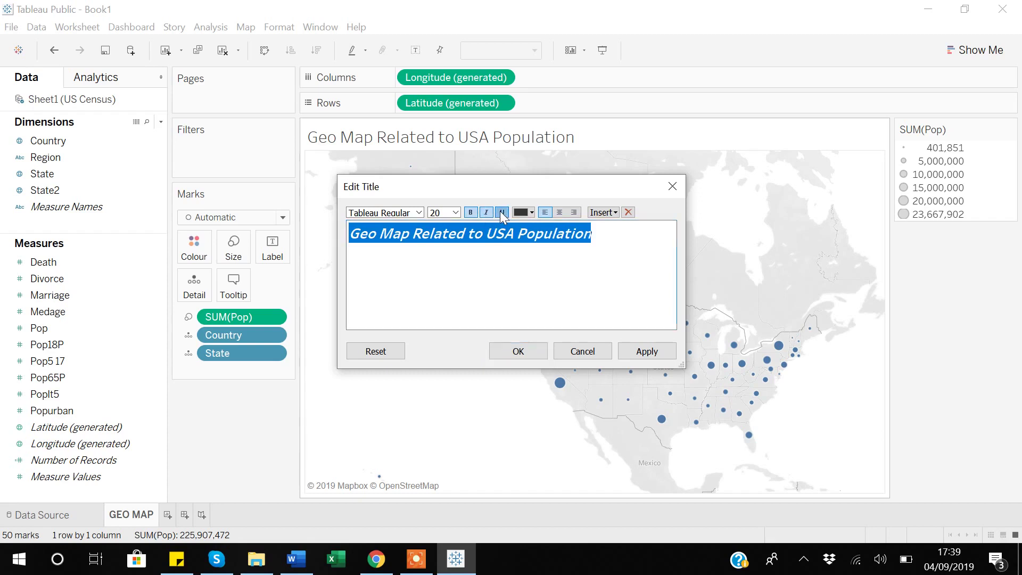
left_click(530, 214)
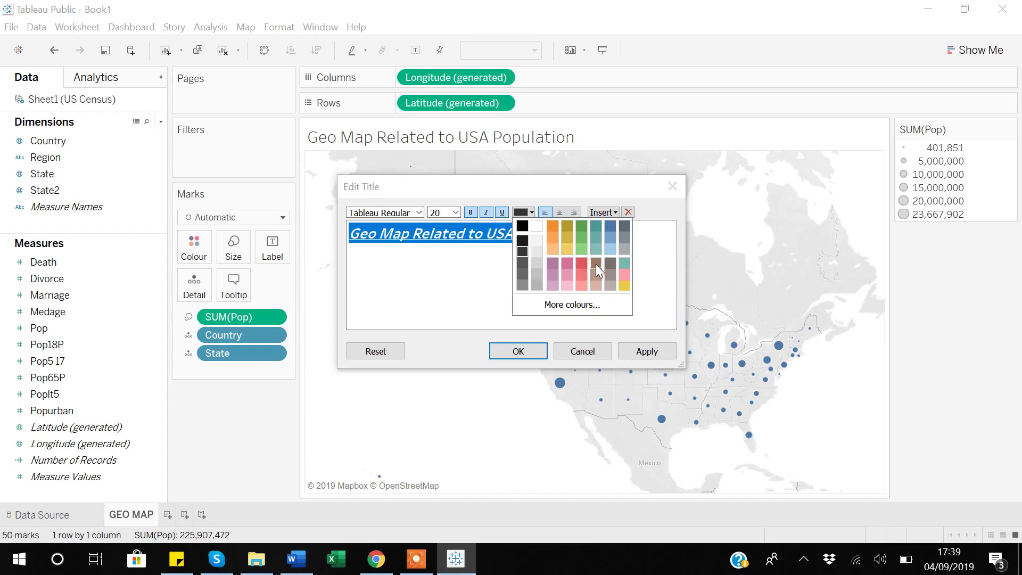
left_click(610, 226)
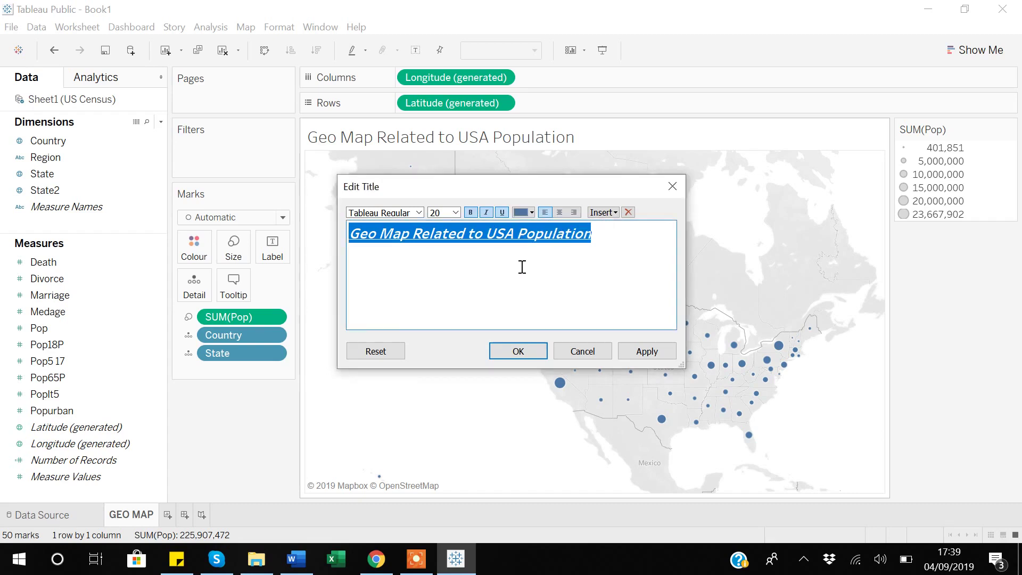
left_click(559, 213)
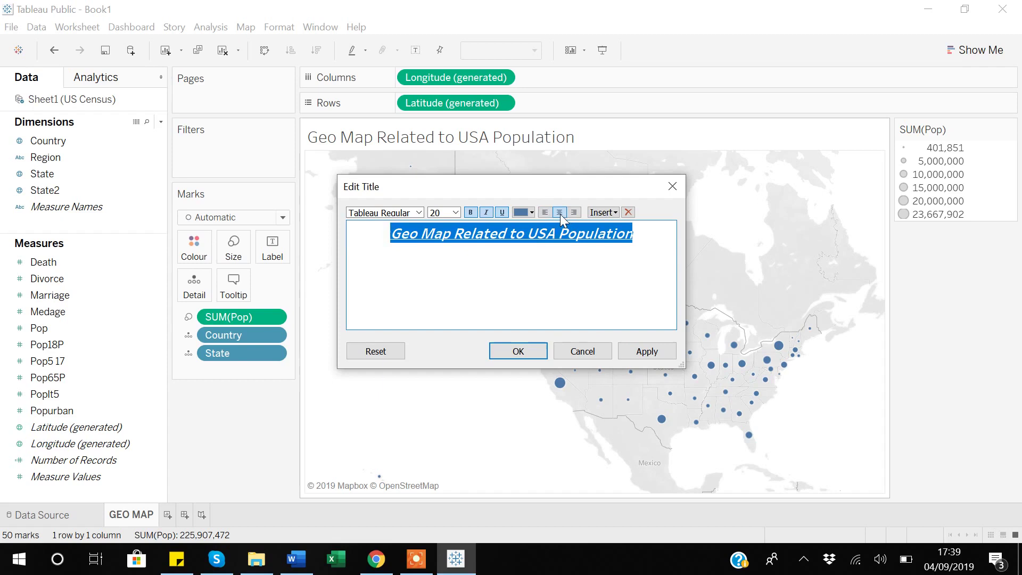
left_click(646, 350)
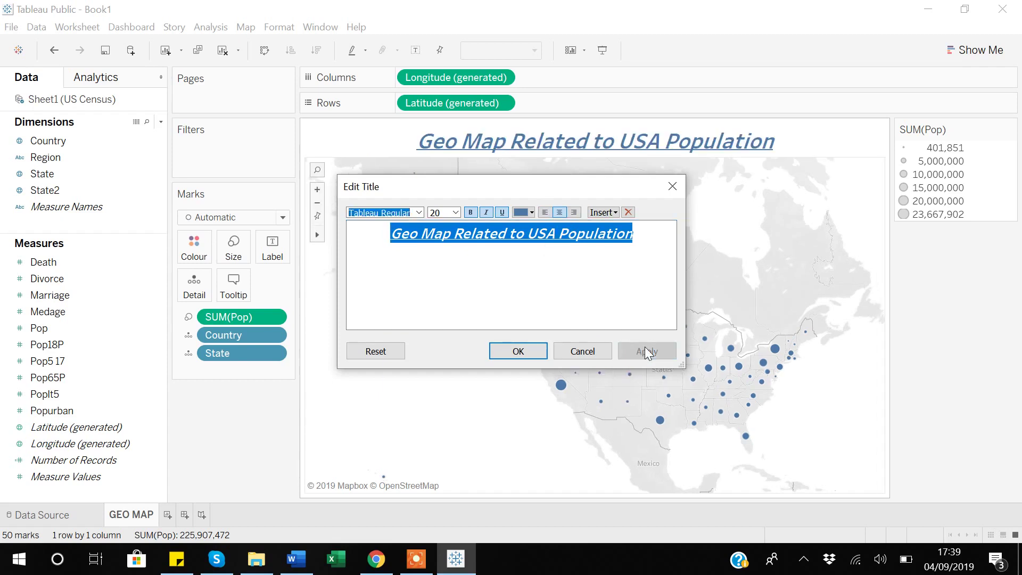
left_click(530, 352)
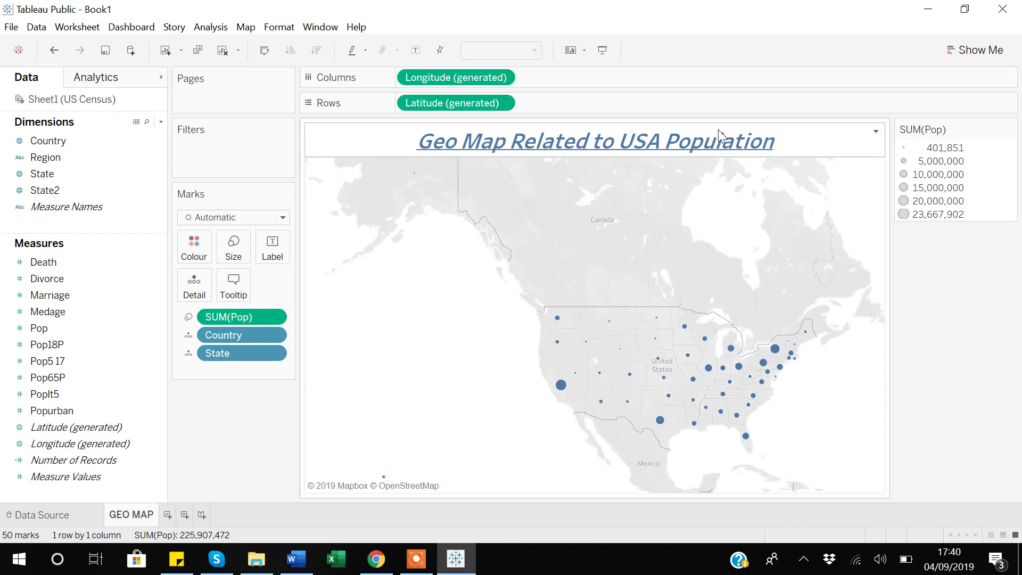
Insert the Data Source Name field on its own line above the title text
double_click(645, 140)
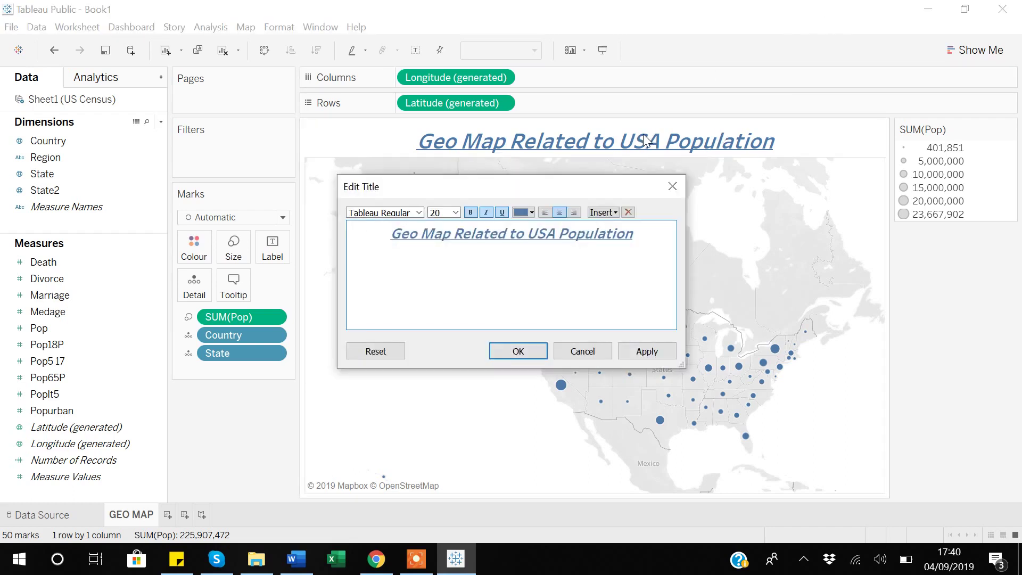
left_click(611, 215)
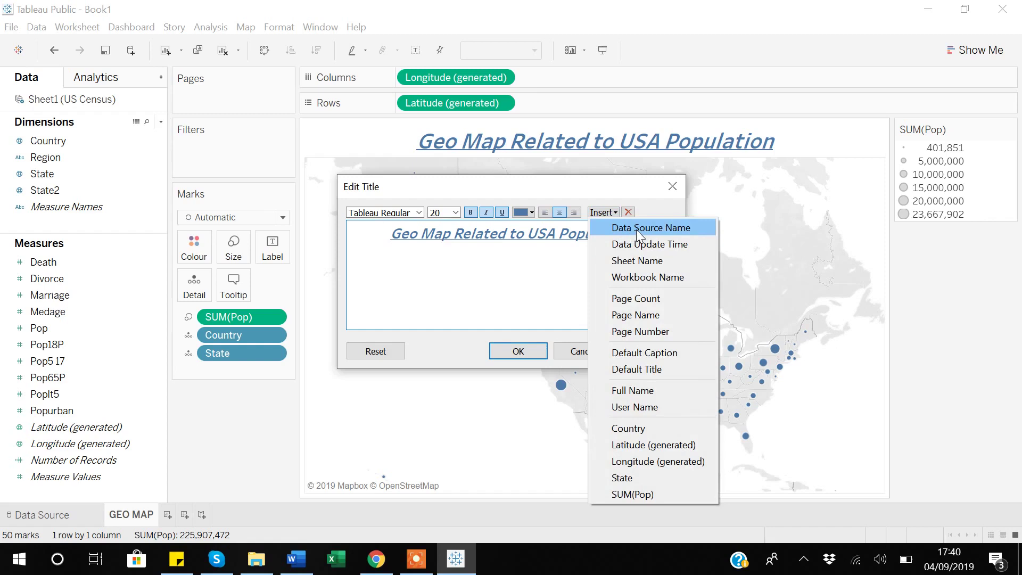
left_click(256, 559)
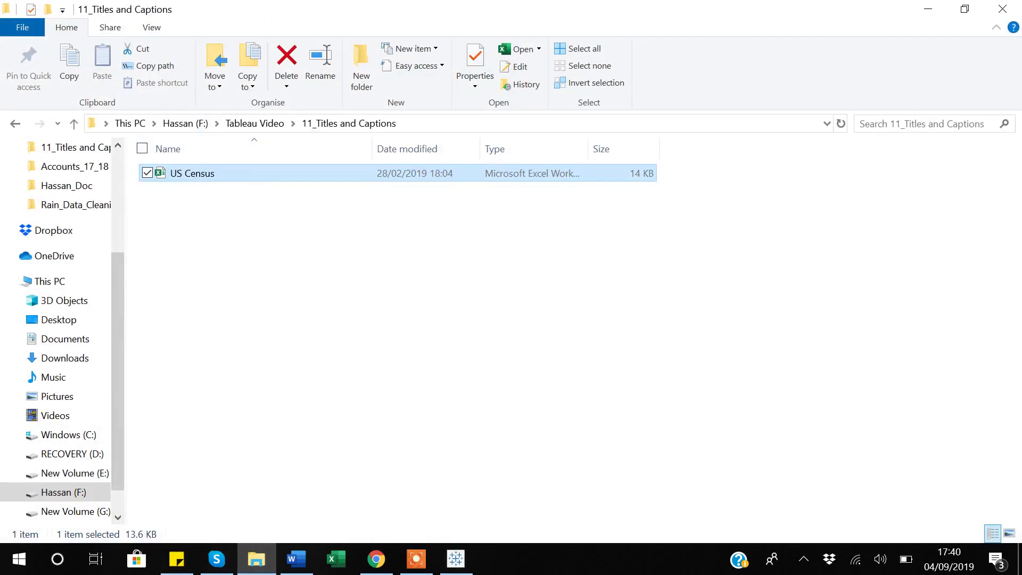
left_click(462, 568)
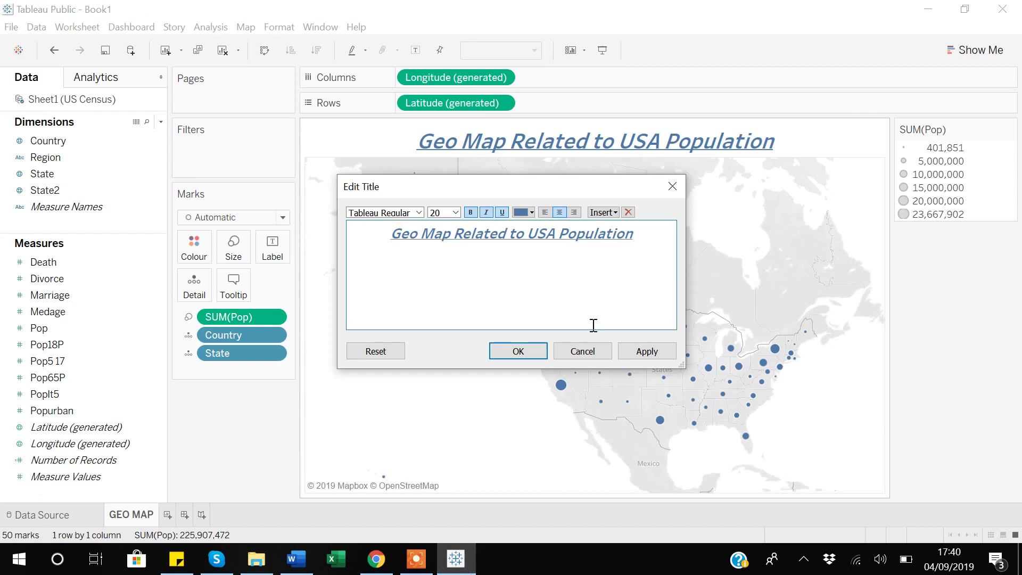
left_click(603, 212)
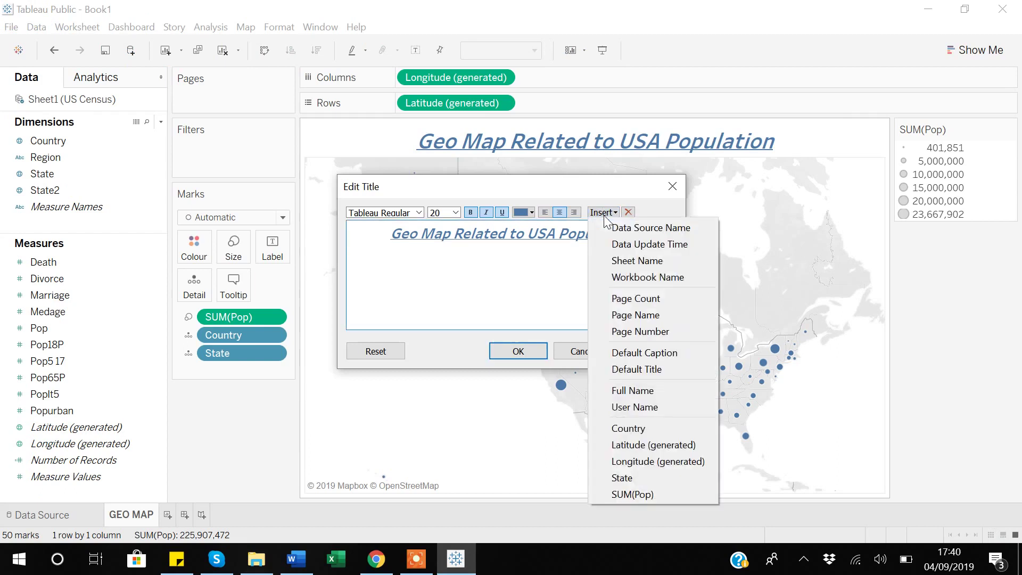
left_click(638, 229)
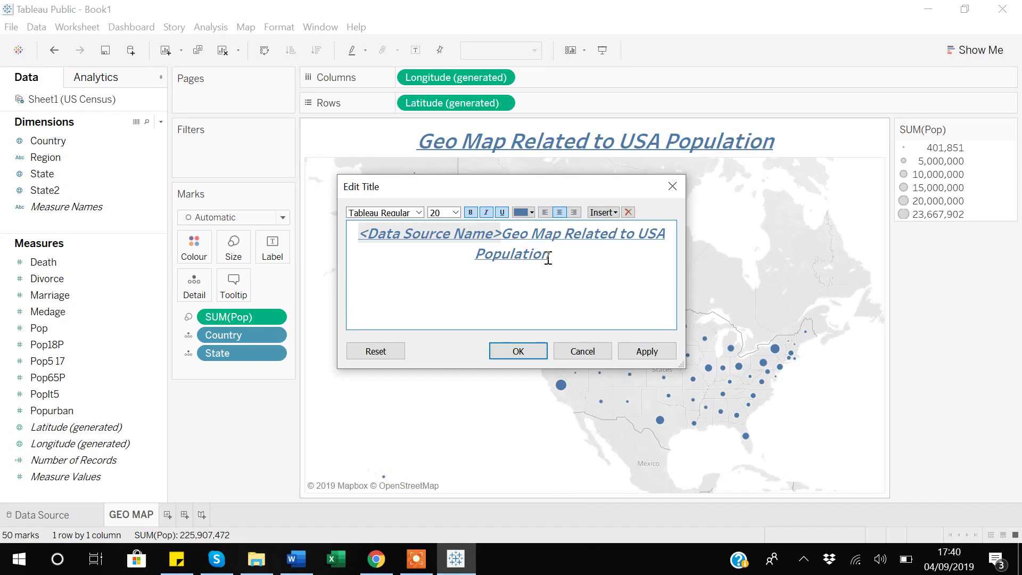
key("Return")
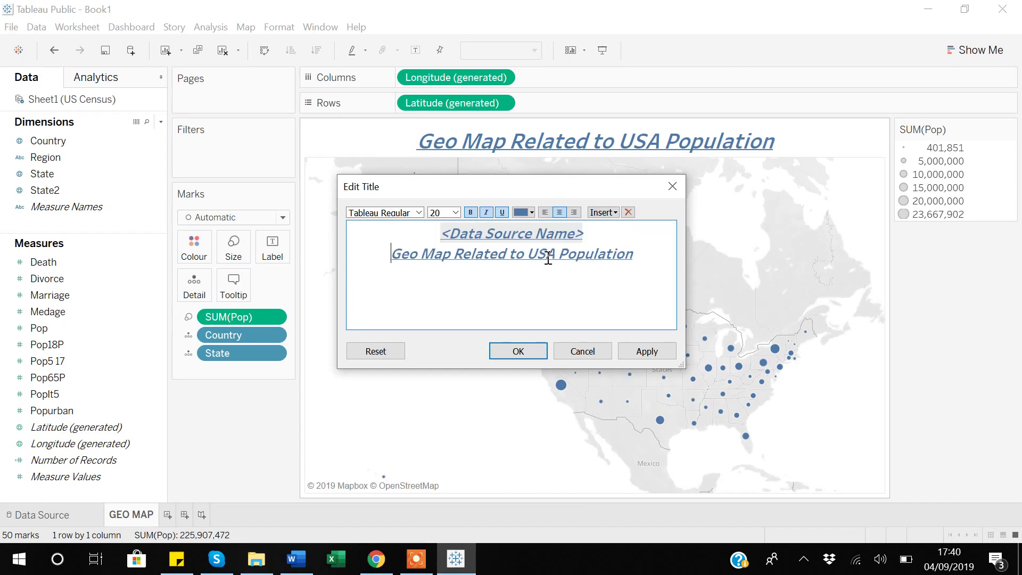
Insert the Workbook Name field on its own line between the data source name and the title text
left_click(614, 212)
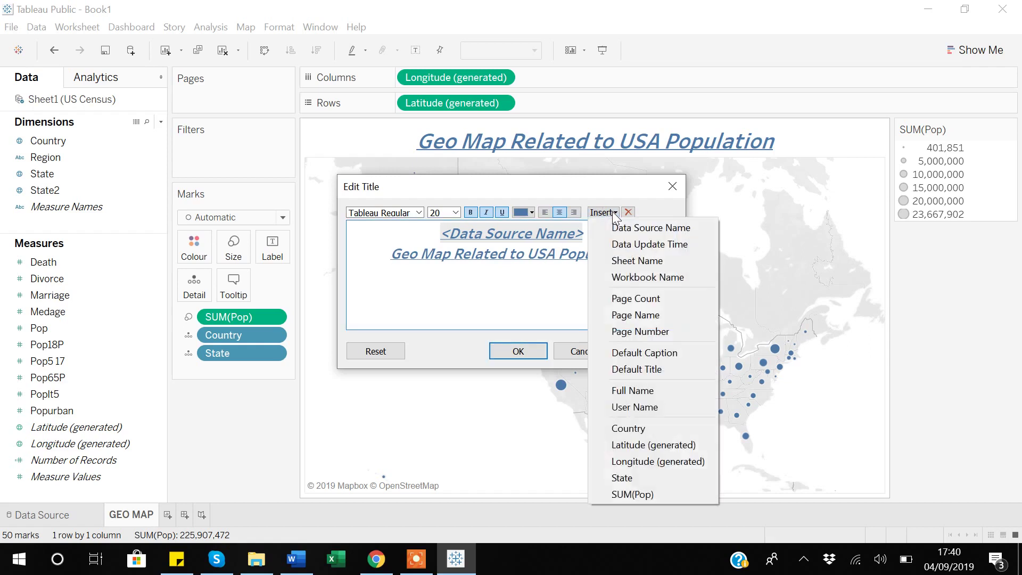
left_click(634, 278)
key("Return")
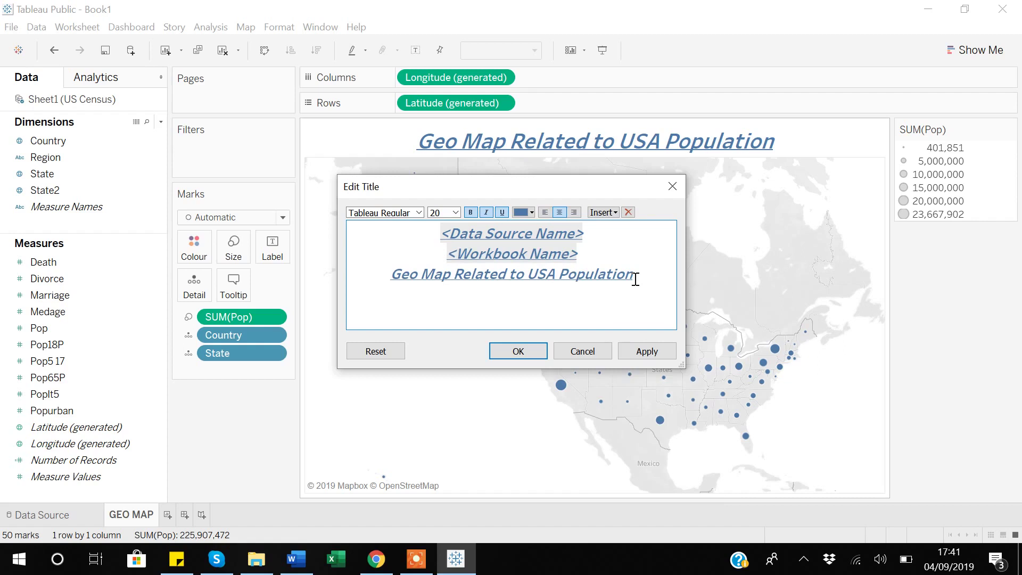
left_click(615, 213)
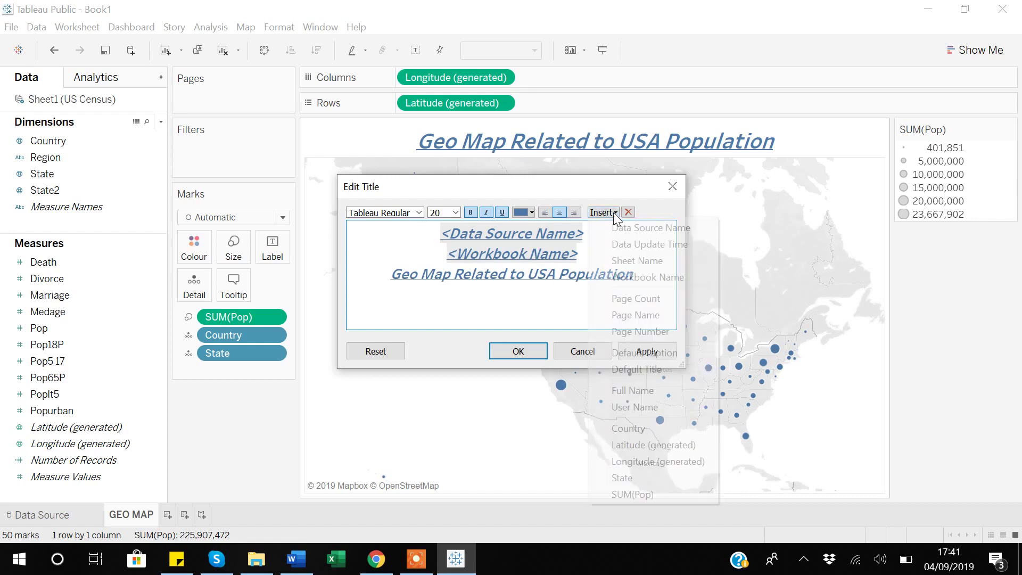
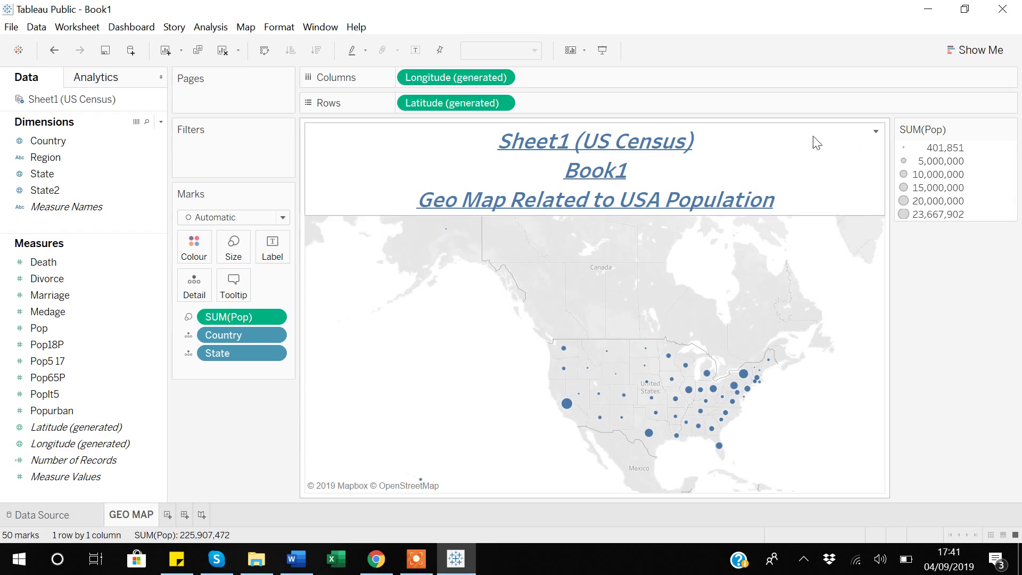
Add the label "Data Source name: " before the data source field in the map title and apply it
left_click(875, 132)
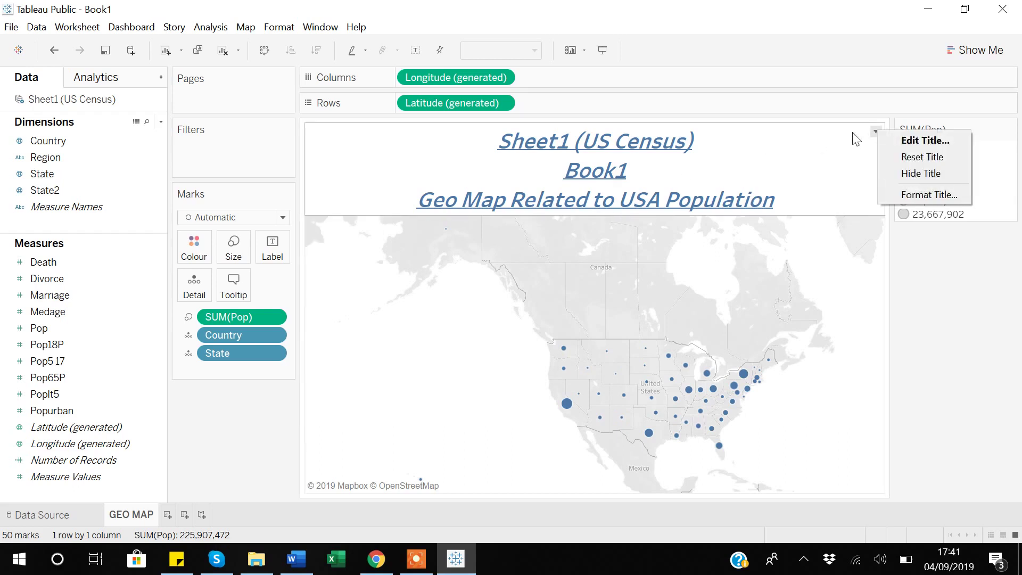
double_click(718, 147)
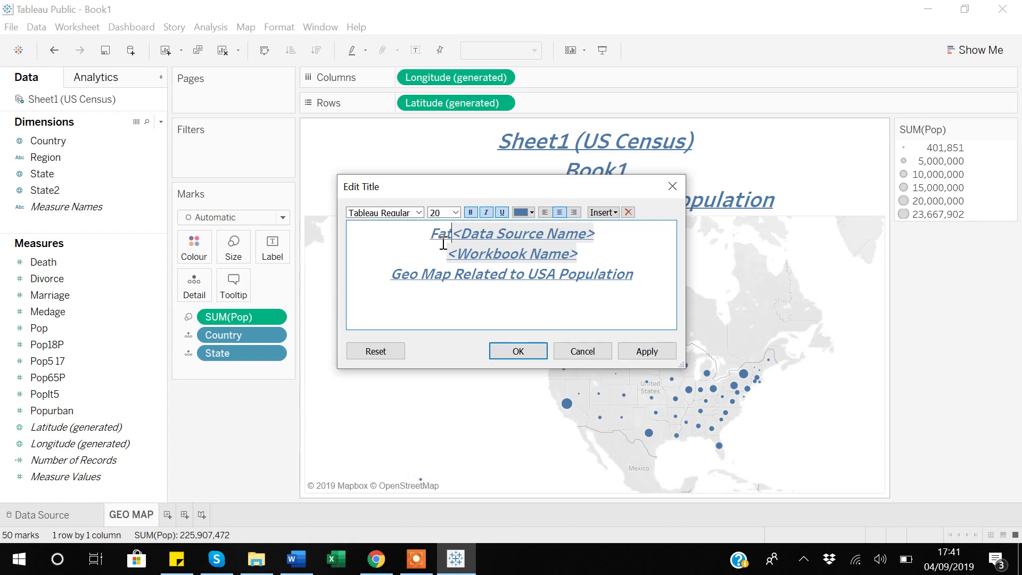
type("Data")
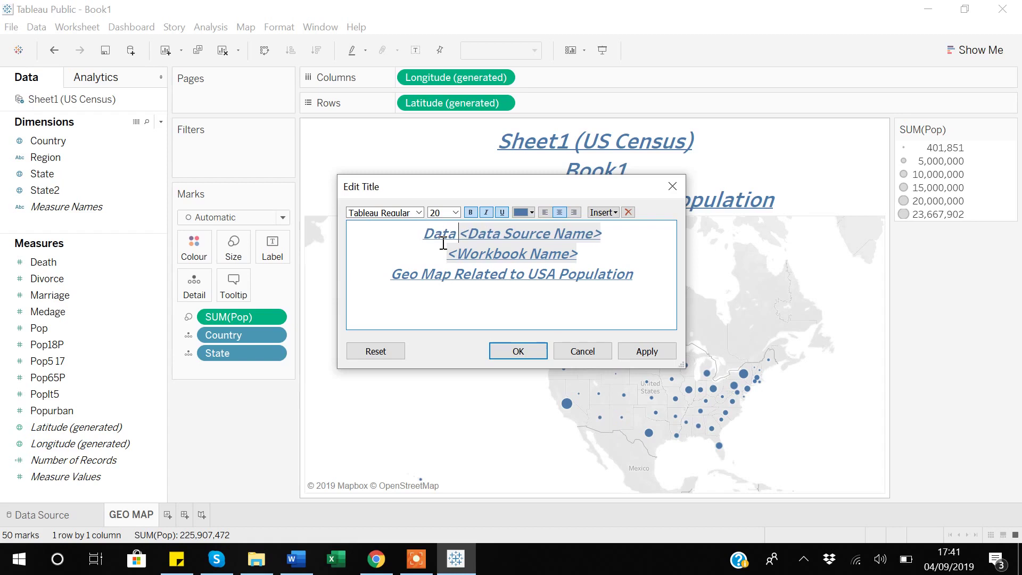
type(" Sour")
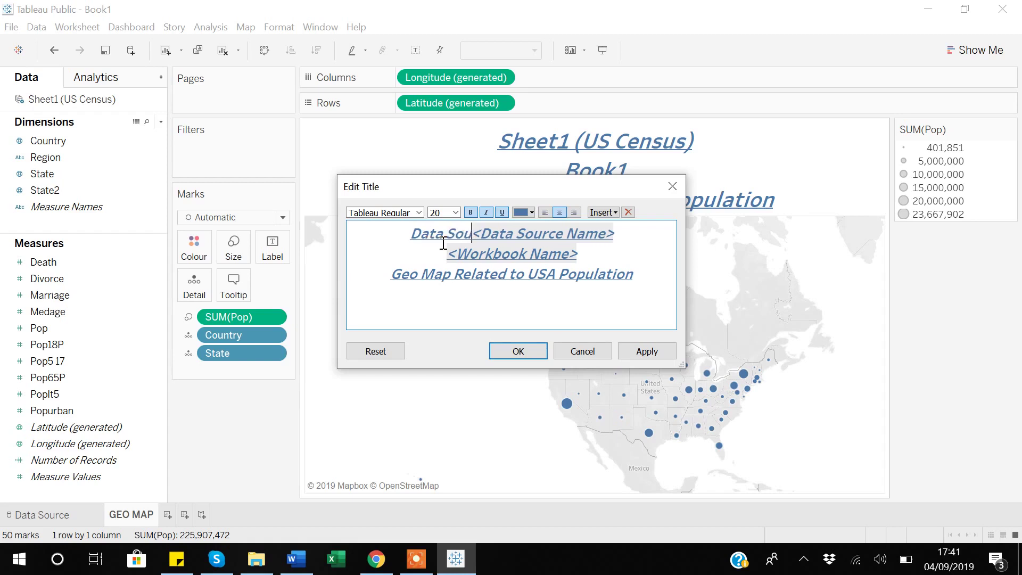
type("ce")
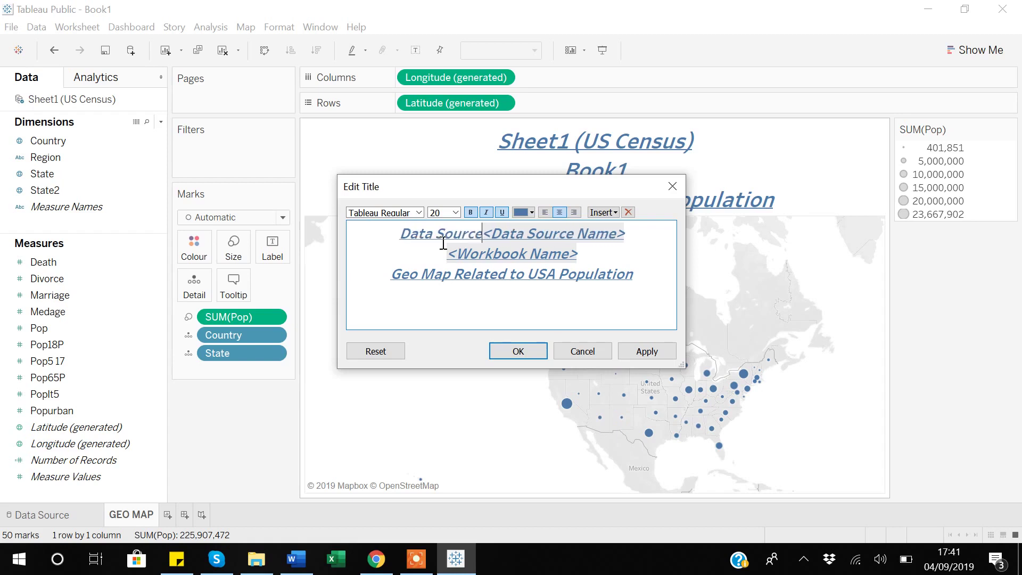
type(" name:")
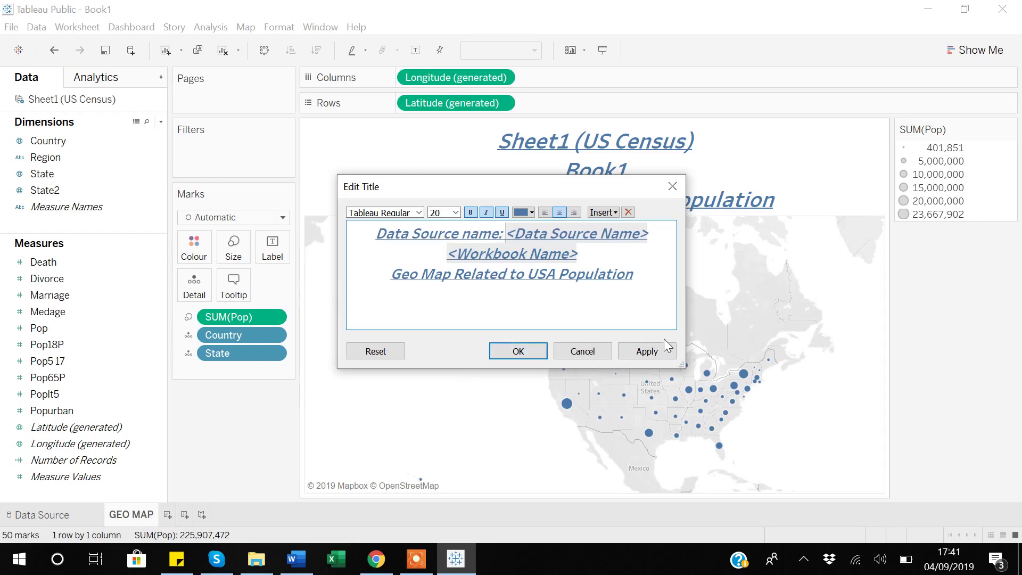
left_click(647, 352)
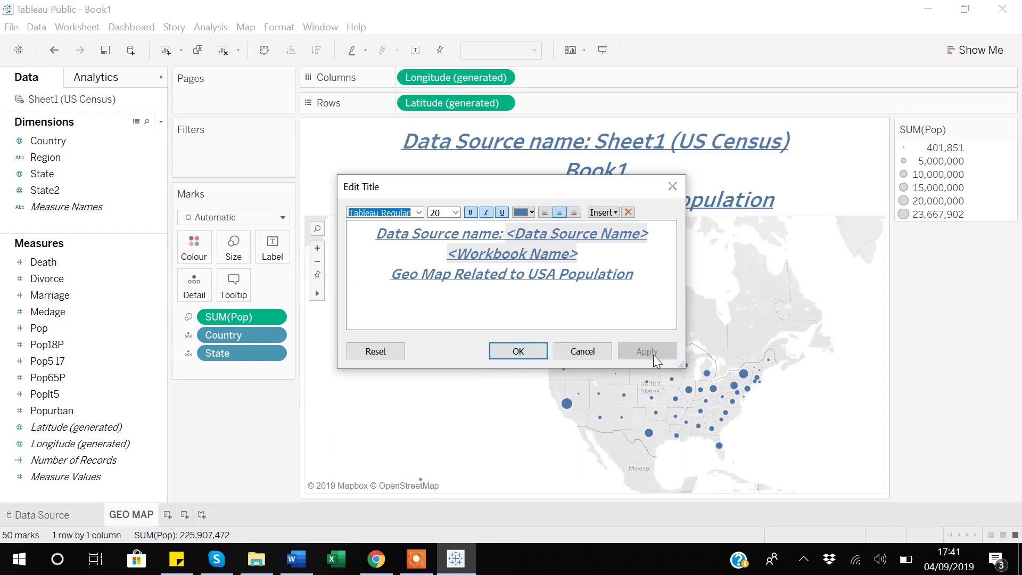
left_click(522, 351)
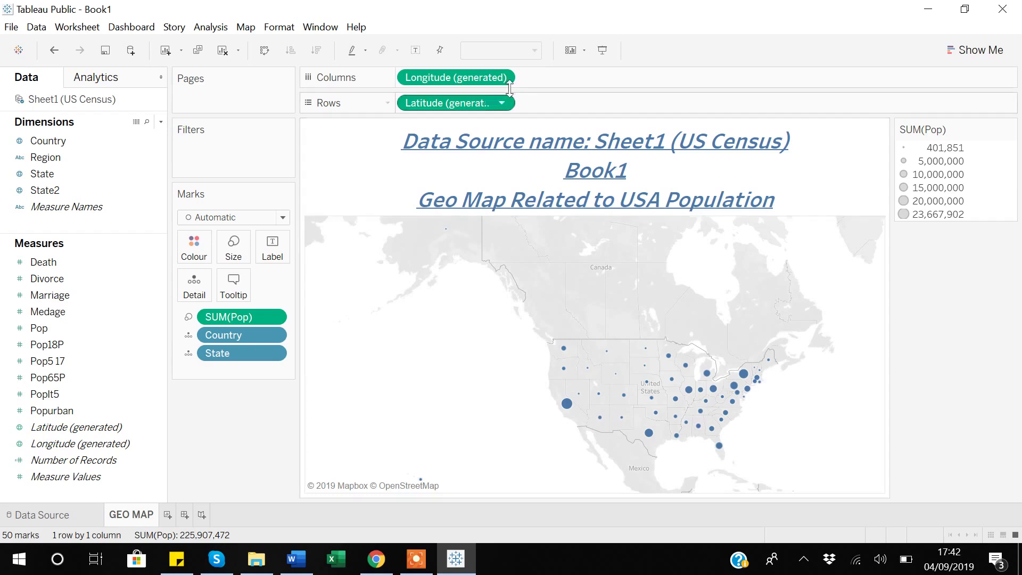
Show the worksheet caption and make its entire text size 15 and bold
left_click(75, 30)
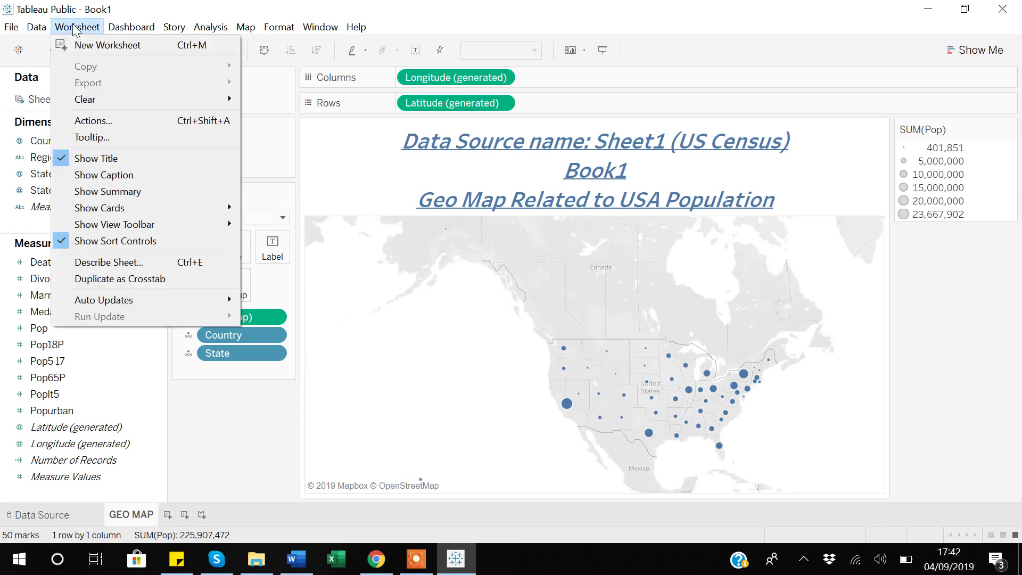
left_click(100, 174)
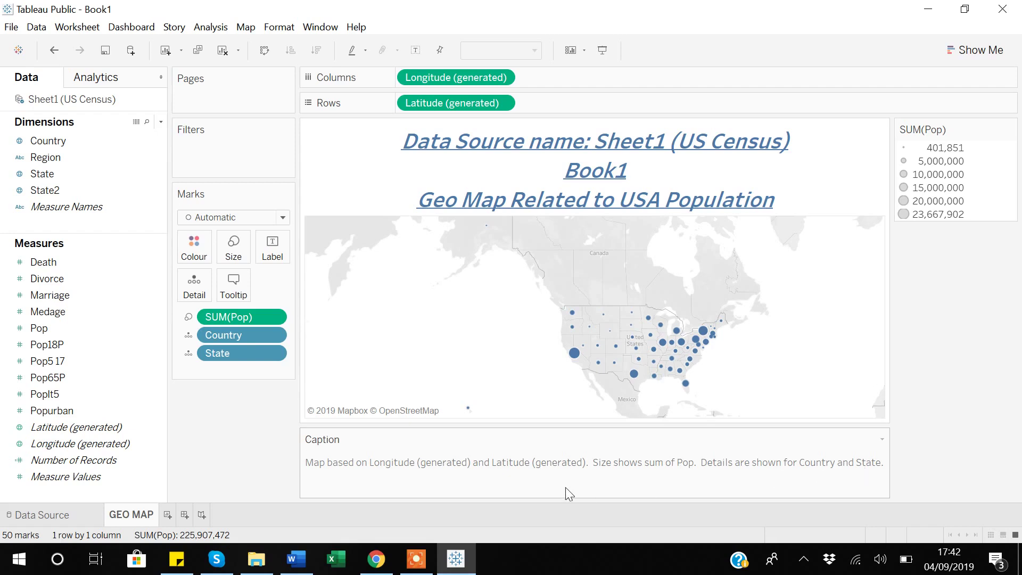
double_click(470, 463)
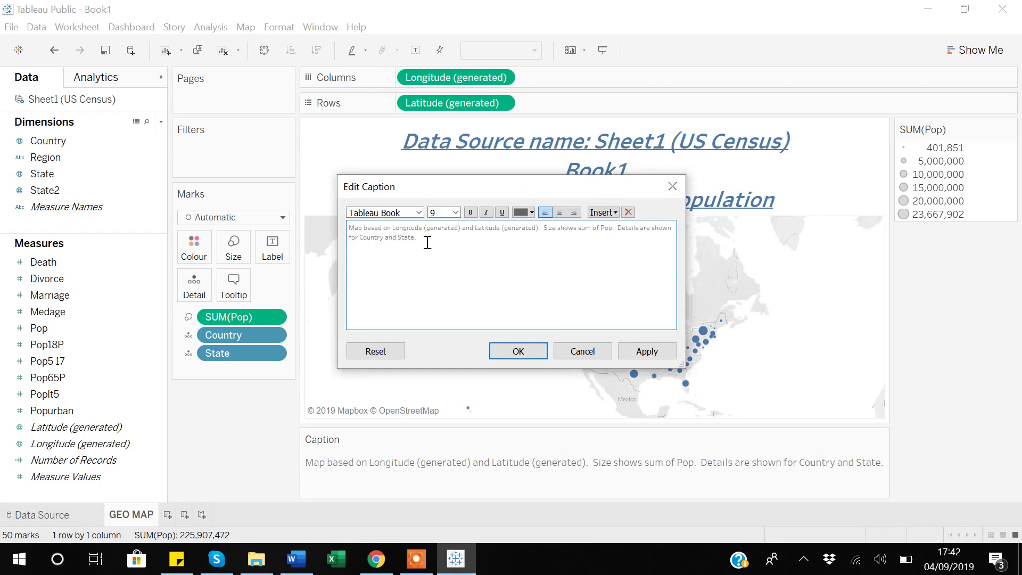
left_click_drag(418, 238, 347, 227)
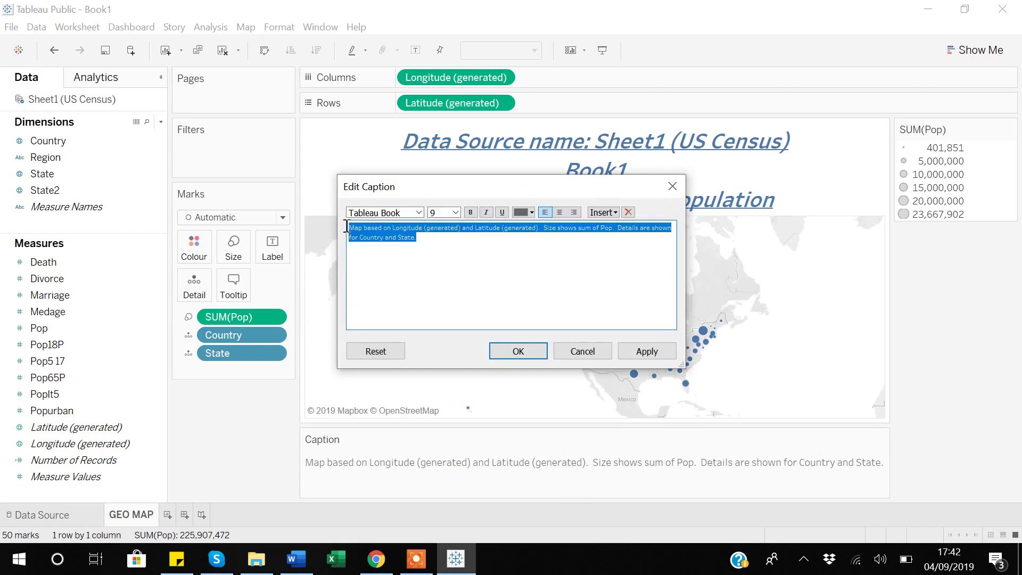
left_click(455, 213)
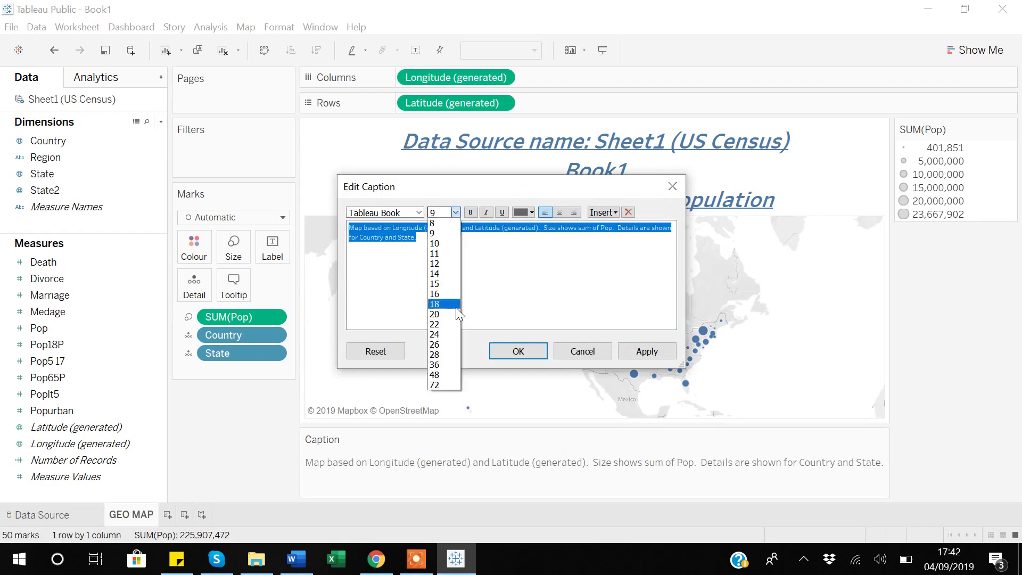
left_click(436, 284)
left_click(469, 213)
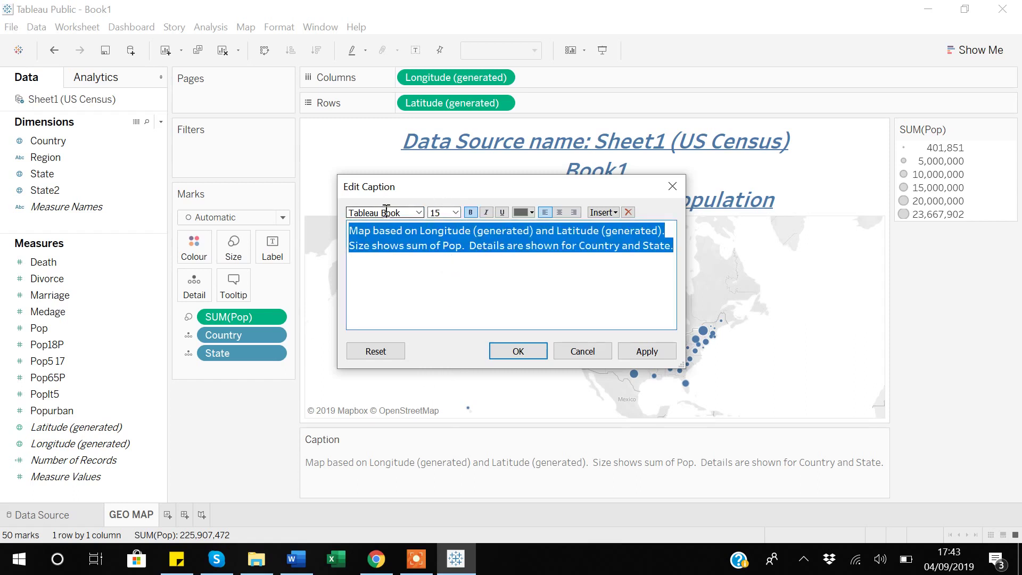
Set the caption text to the Tableau Regular font, colour it blue and centre it
left_click(418, 213)
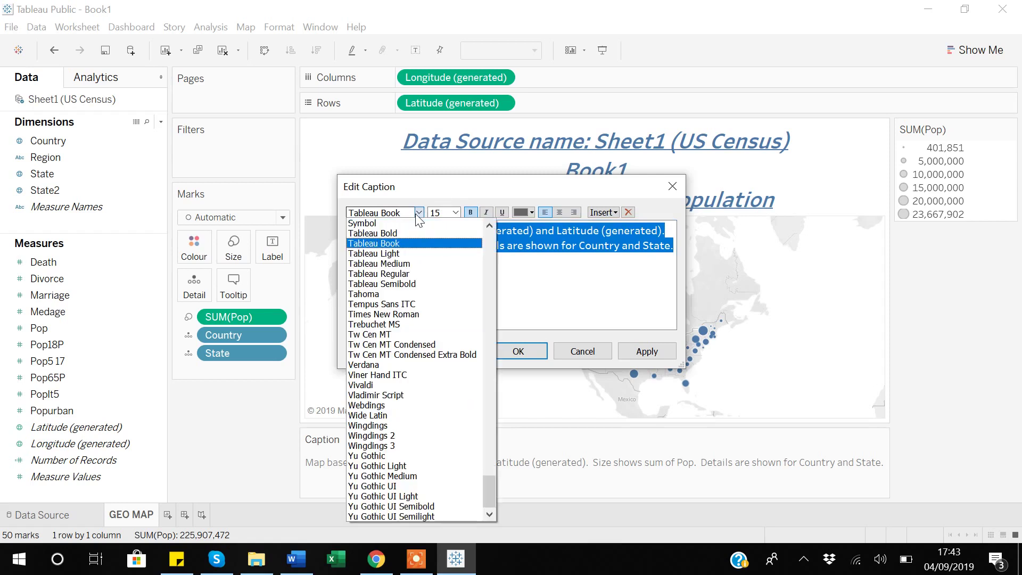
left_click(388, 273)
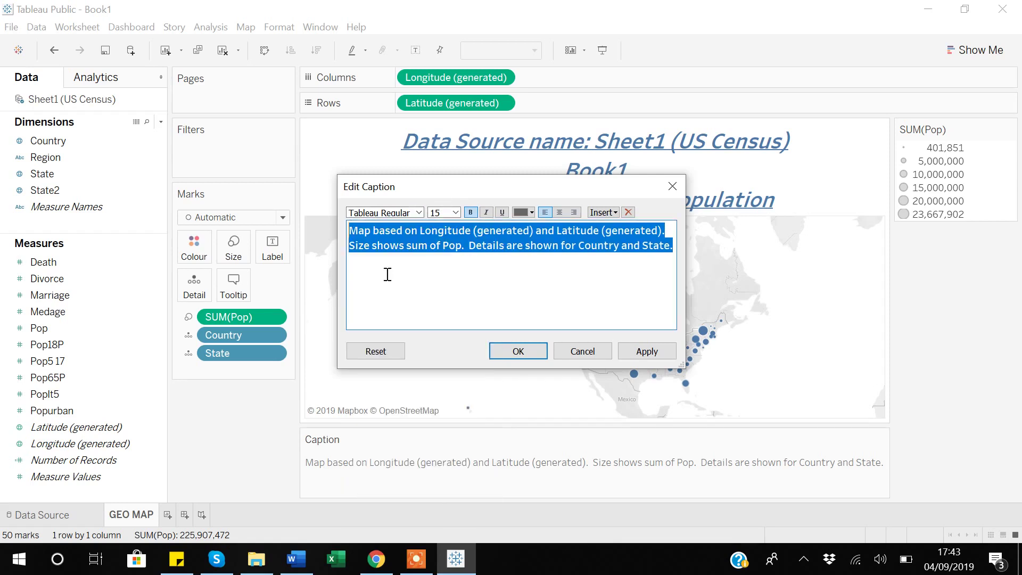
left_click(530, 214)
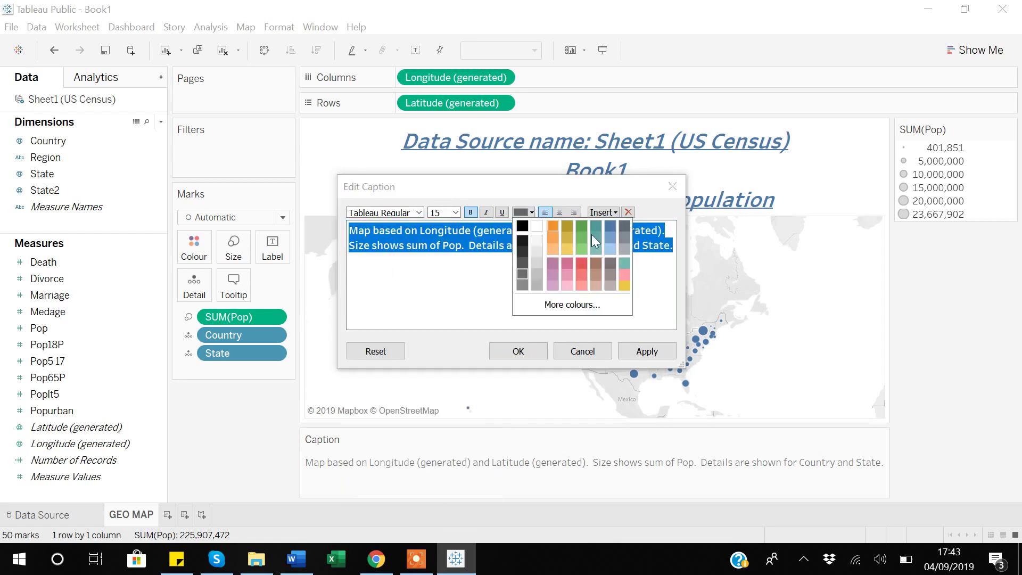
left_click(610, 226)
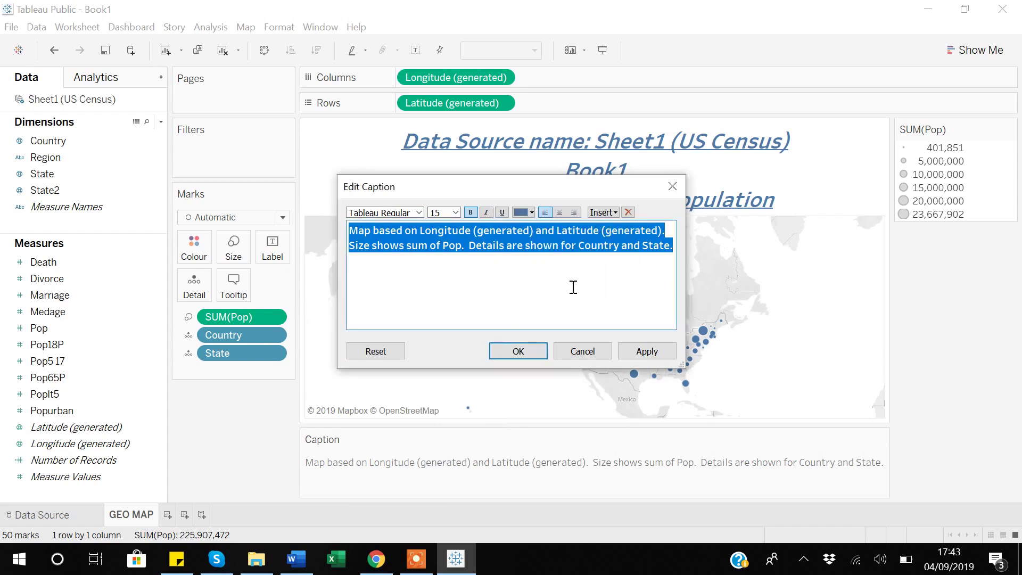
left_click(557, 215)
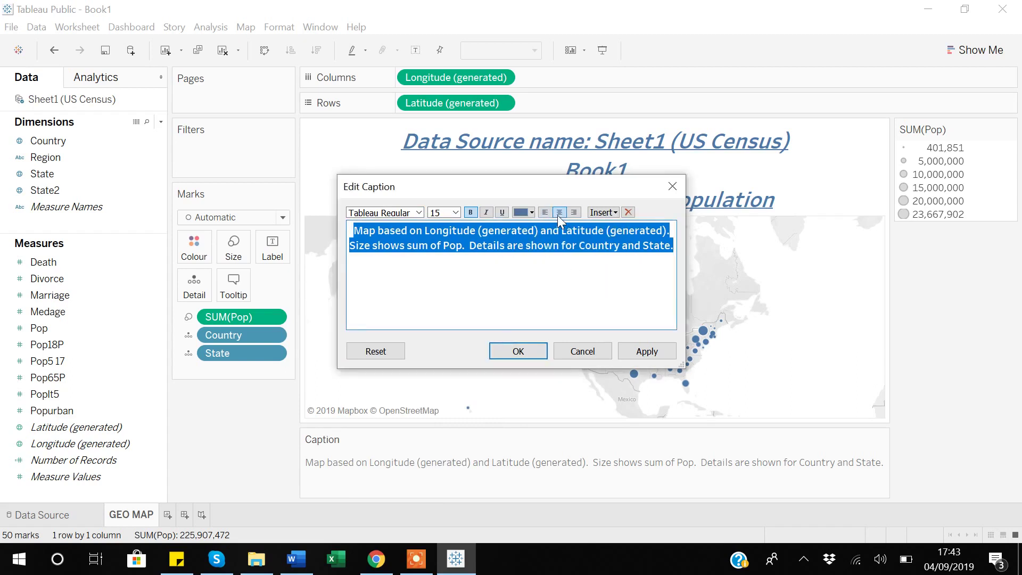
Insert the SUM(Pop) field on its own line below the caption text and apply the caption changes
left_click(559, 268)
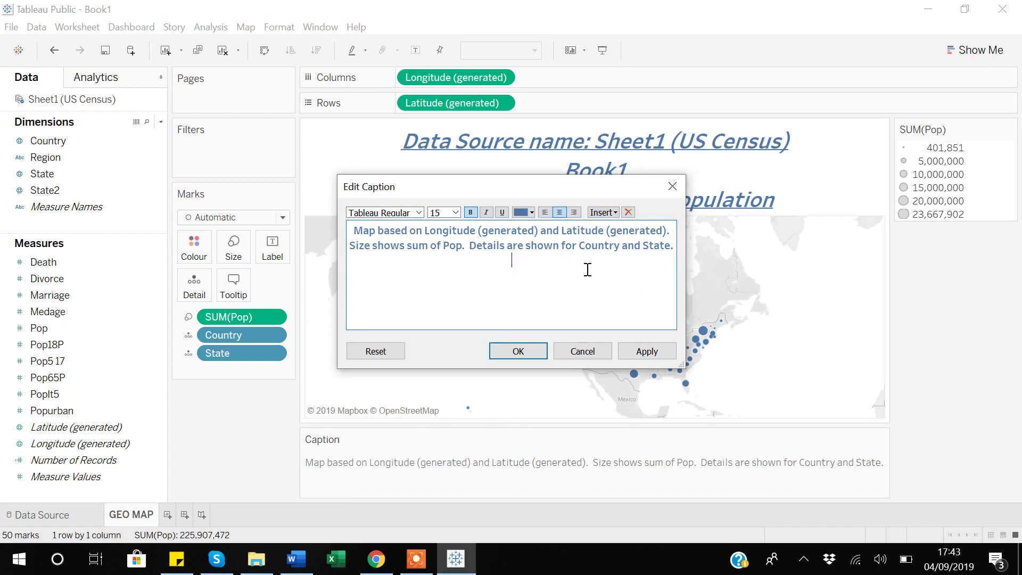
left_click(615, 213)
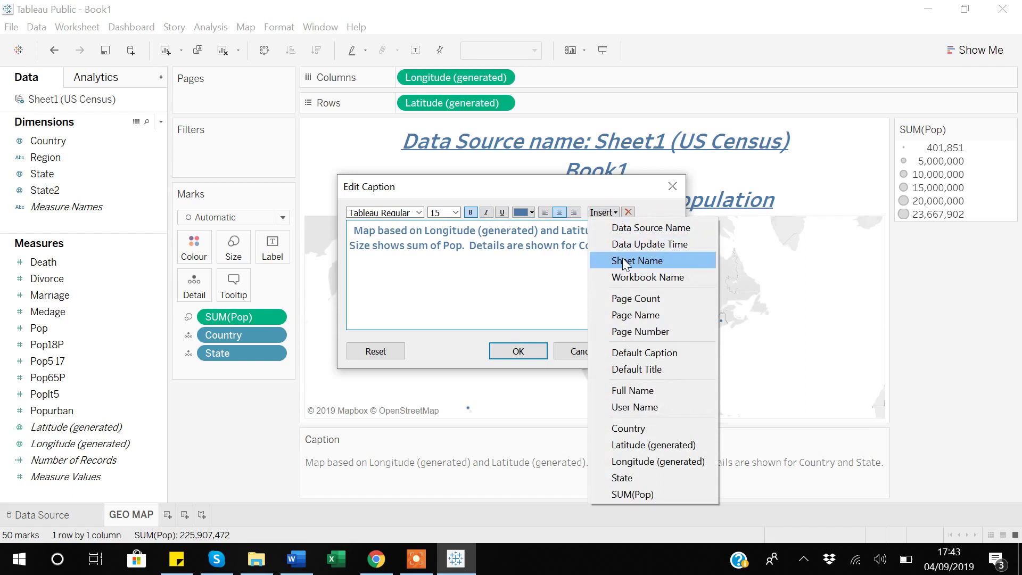
left_click(624, 493)
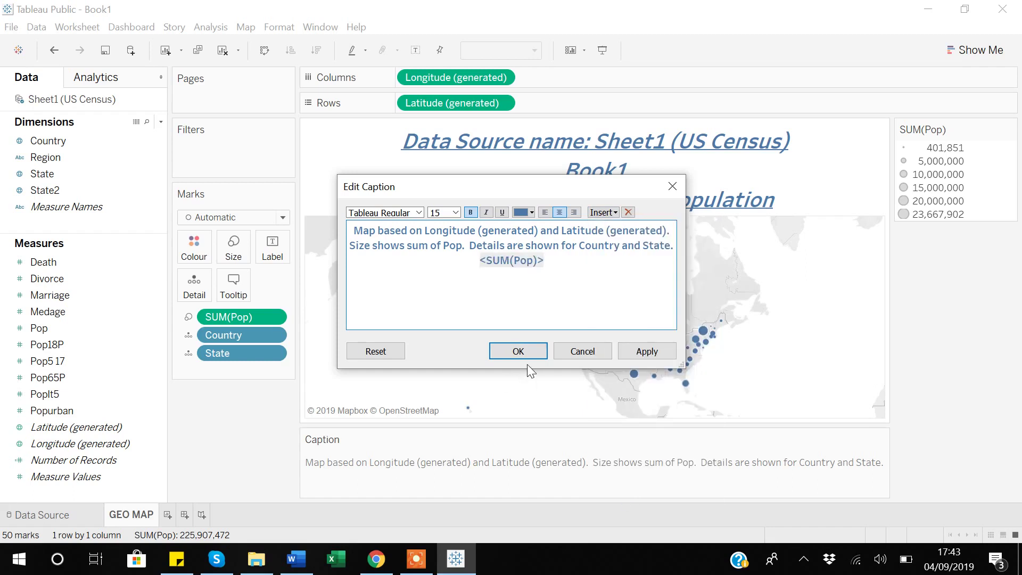
left_click(656, 353)
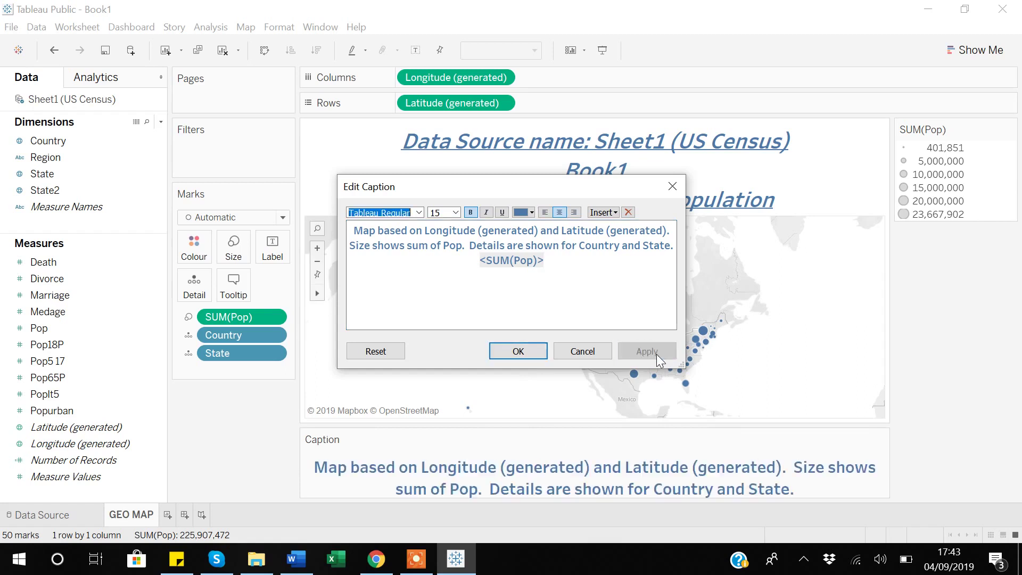
left_click(515, 356)
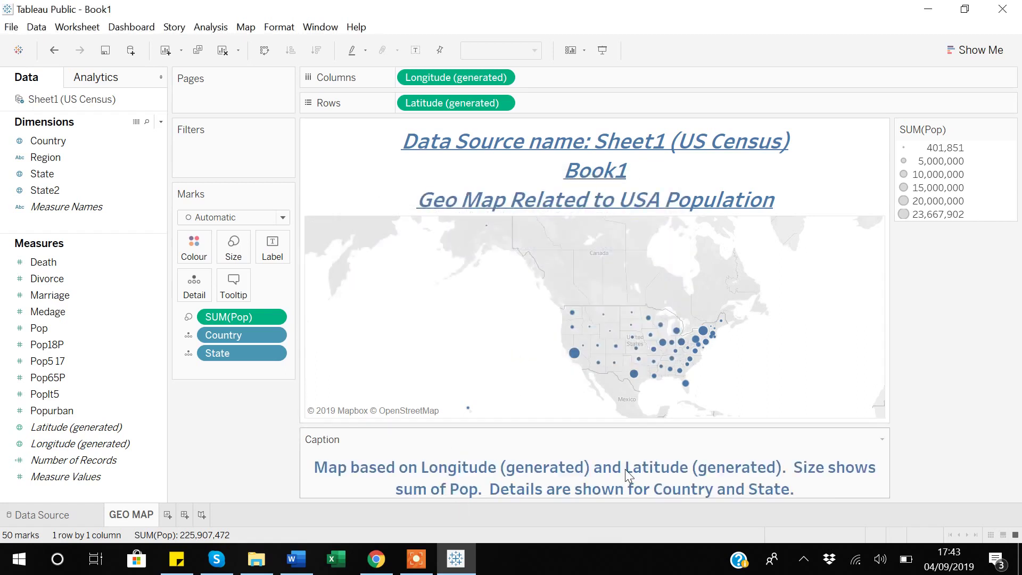
scroll(625, 469, "down", 2)
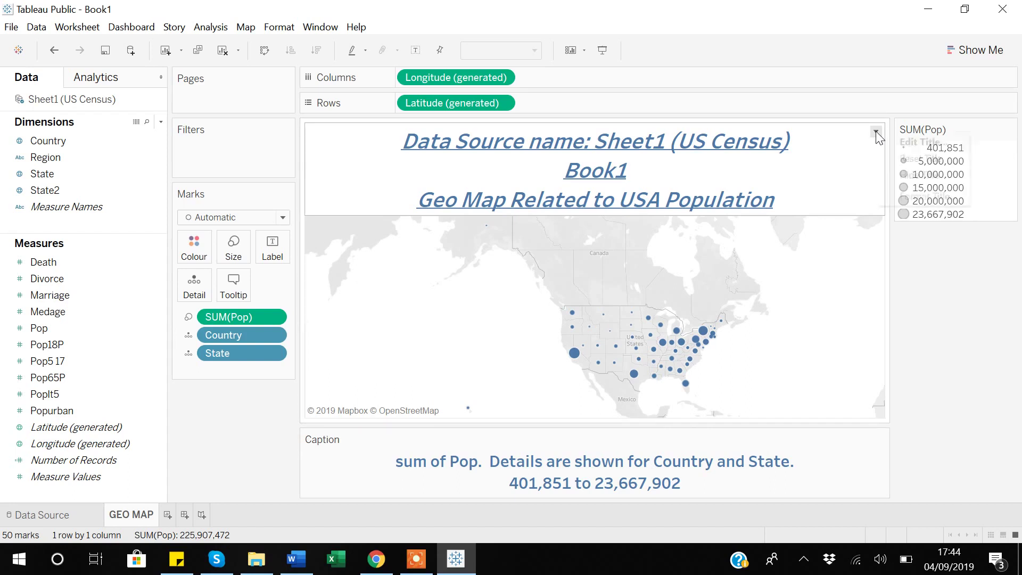
left_click(876, 131)
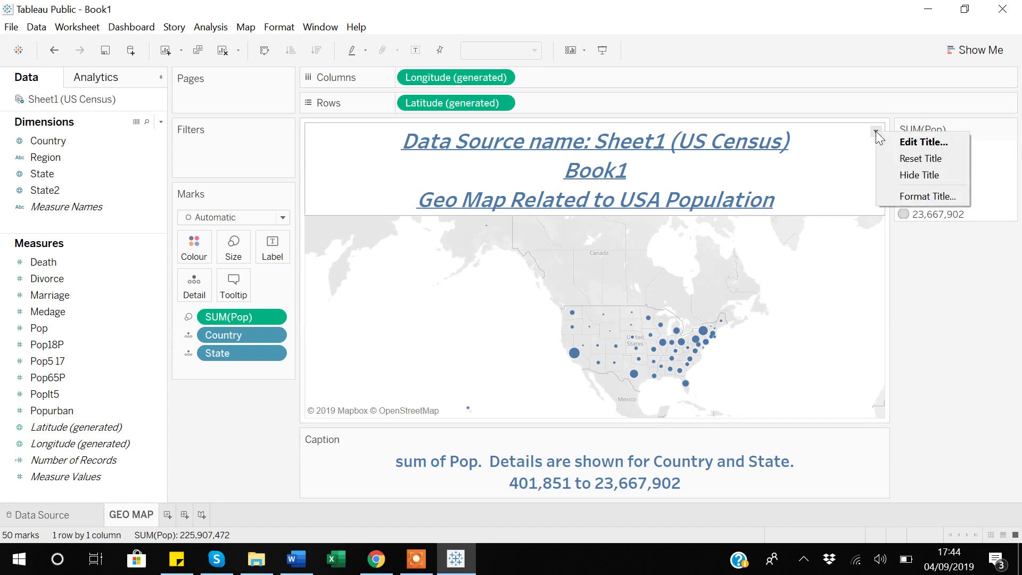
left_click(918, 143)
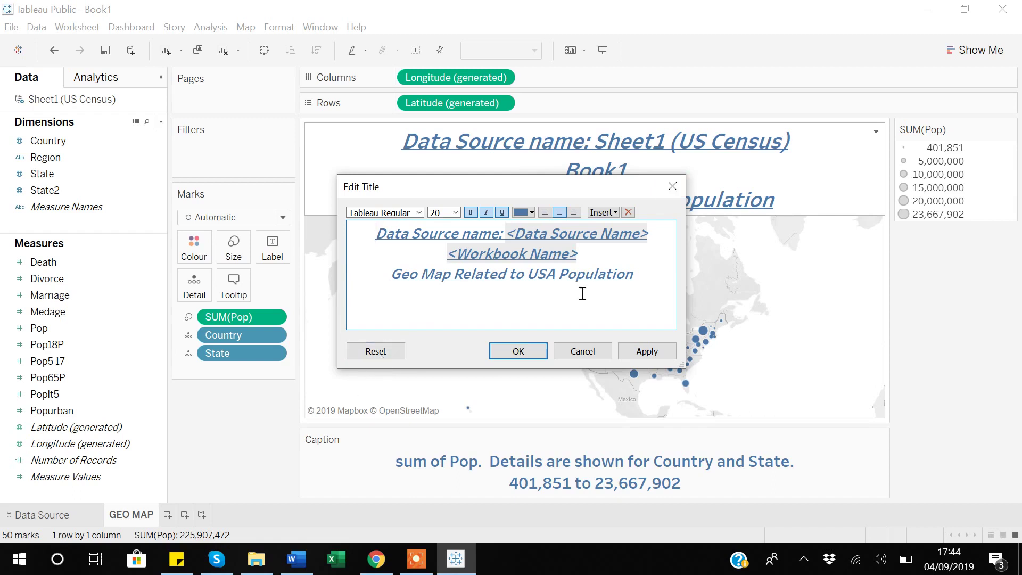
left_click(676, 188)
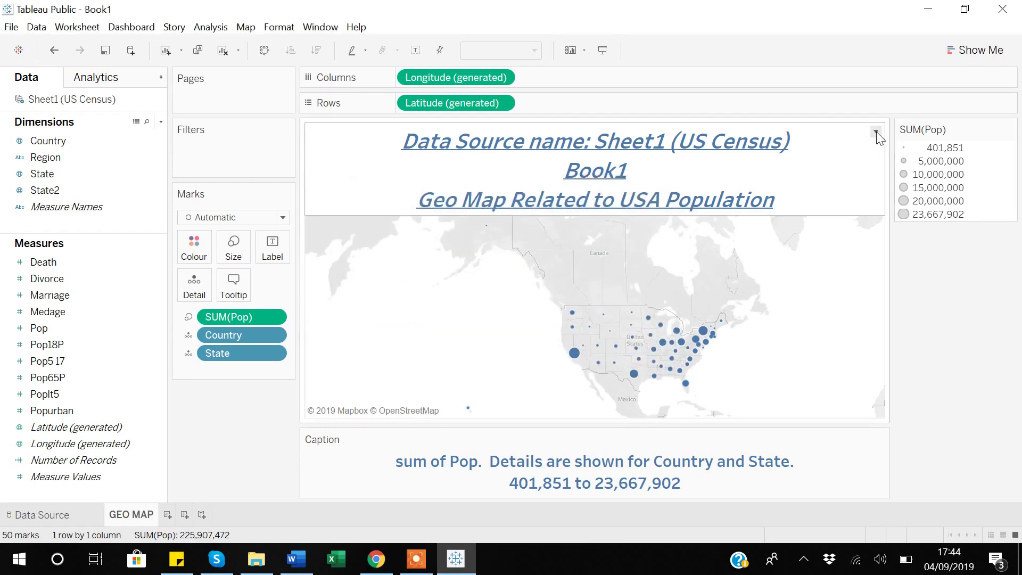
Open the title formatting options and give the map title a light beige shading
left_click(876, 132)
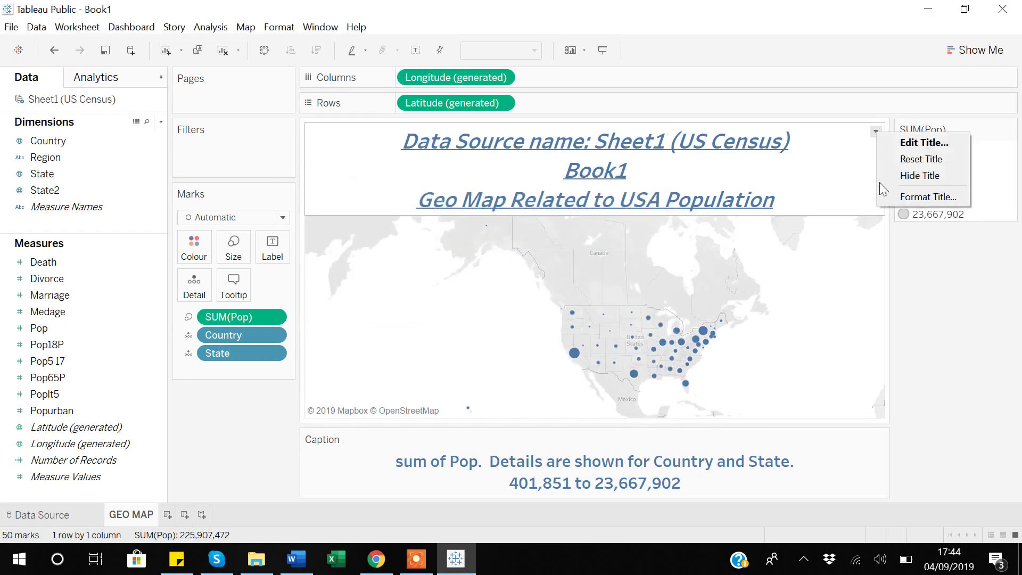
left_click(915, 198)
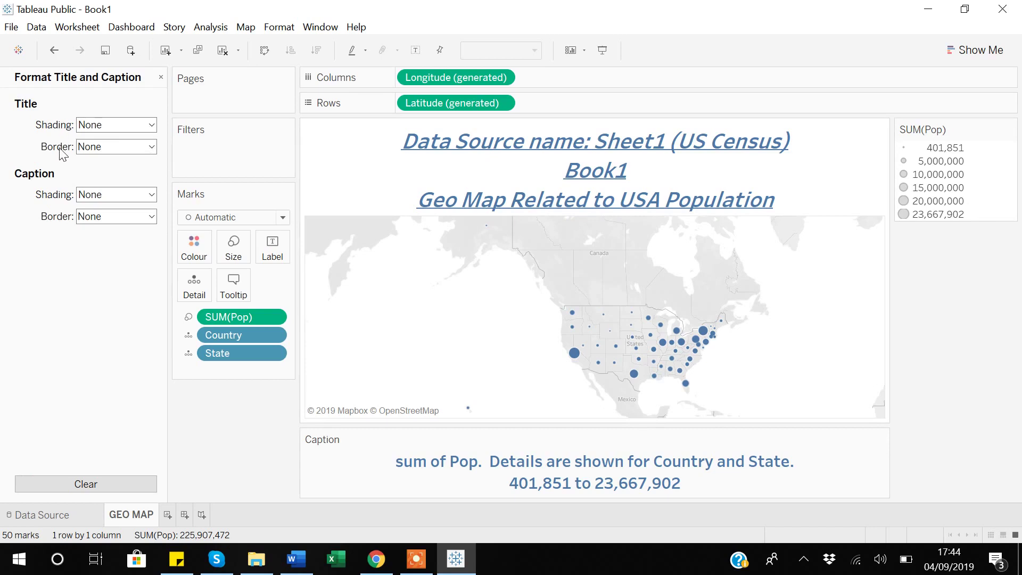
left_click(151, 125)
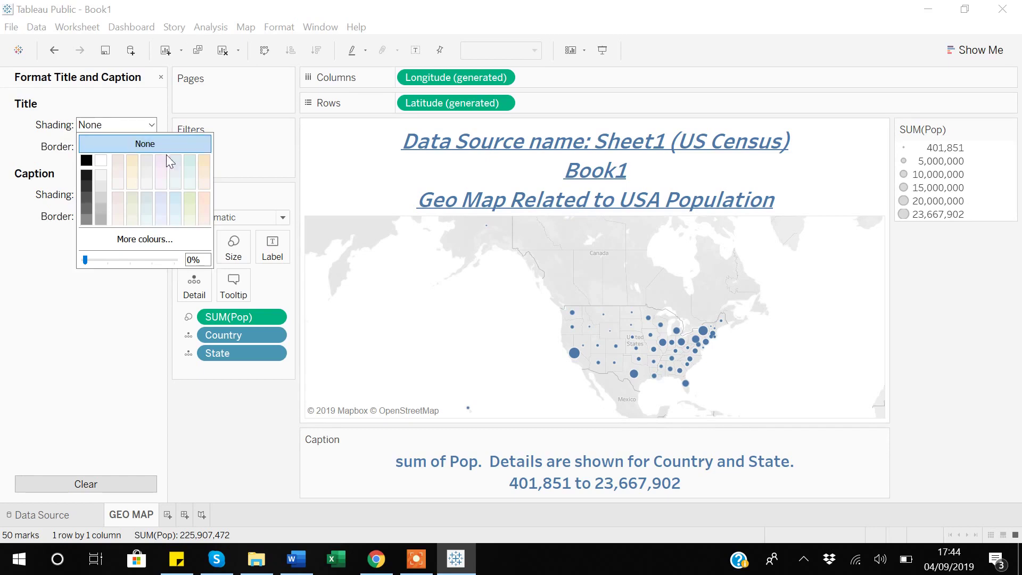
left_click(203, 158)
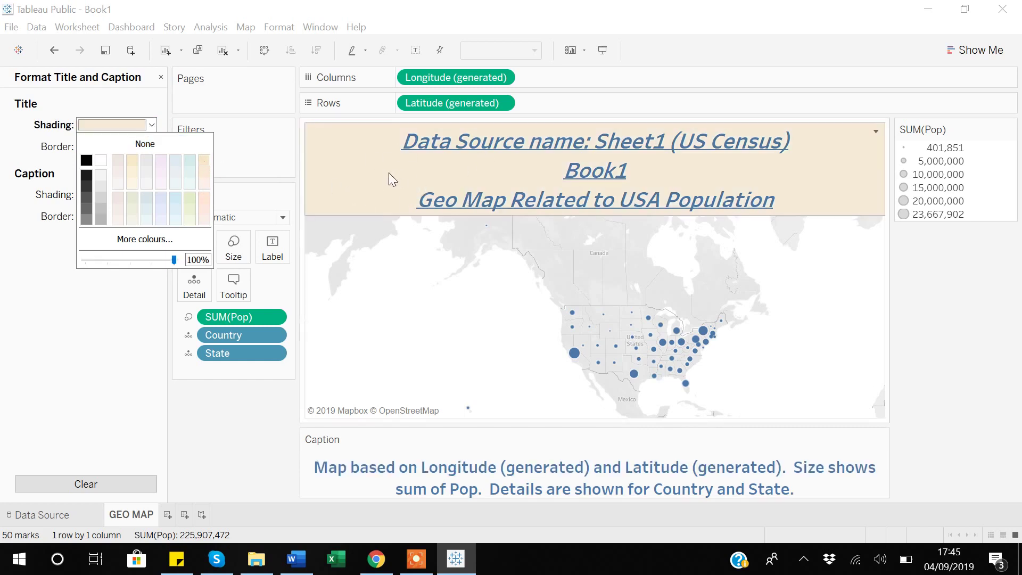
left_click(15, 142)
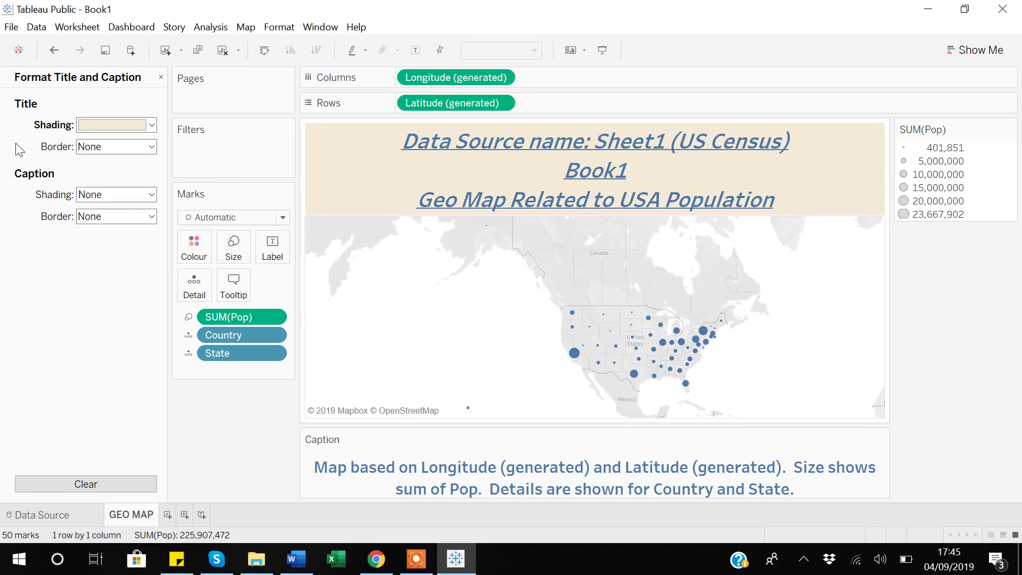
Add a dotted black border in the thickest line weight around the map title
left_click(151, 147)
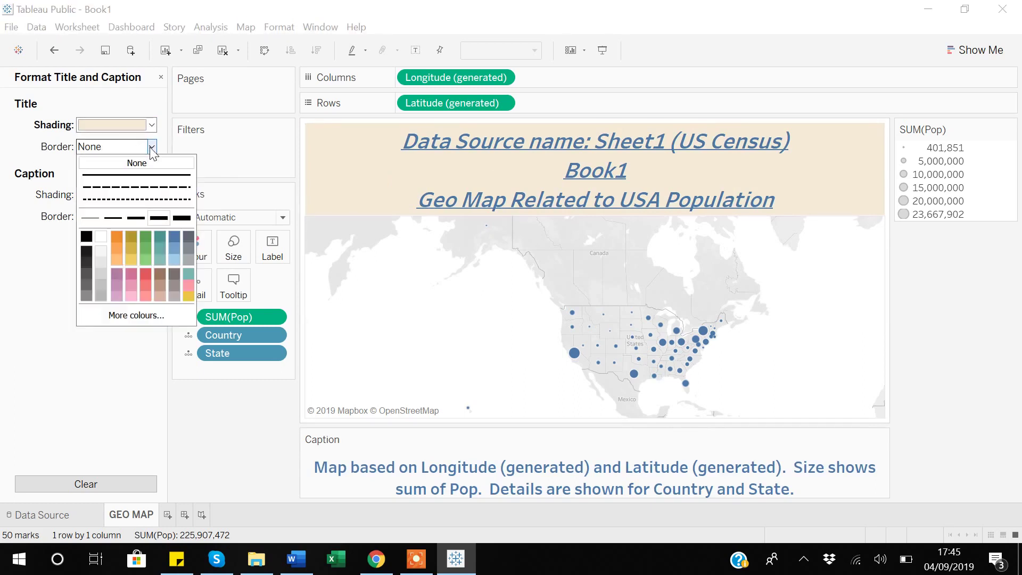
left_click(129, 201)
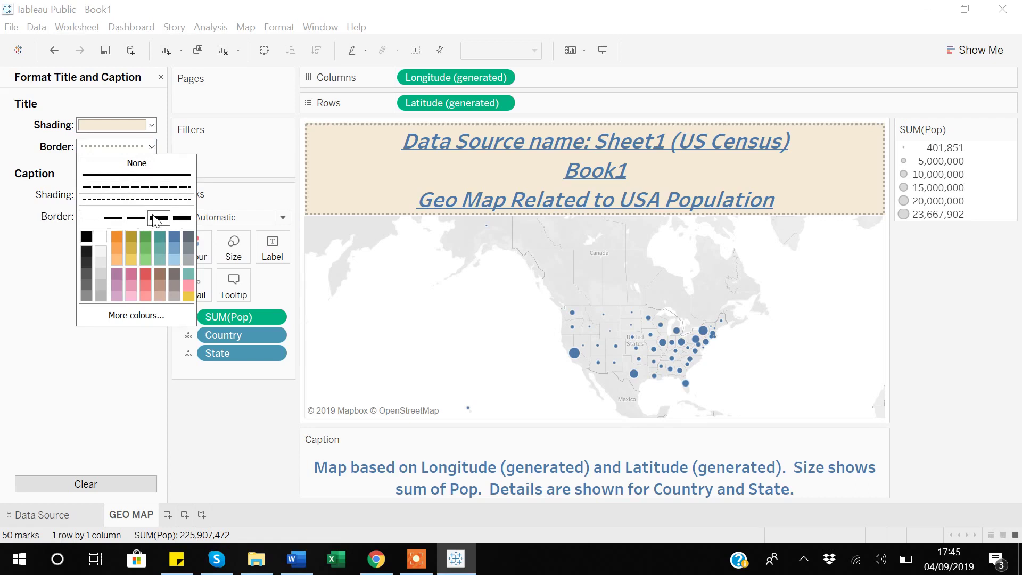
left_click(185, 219)
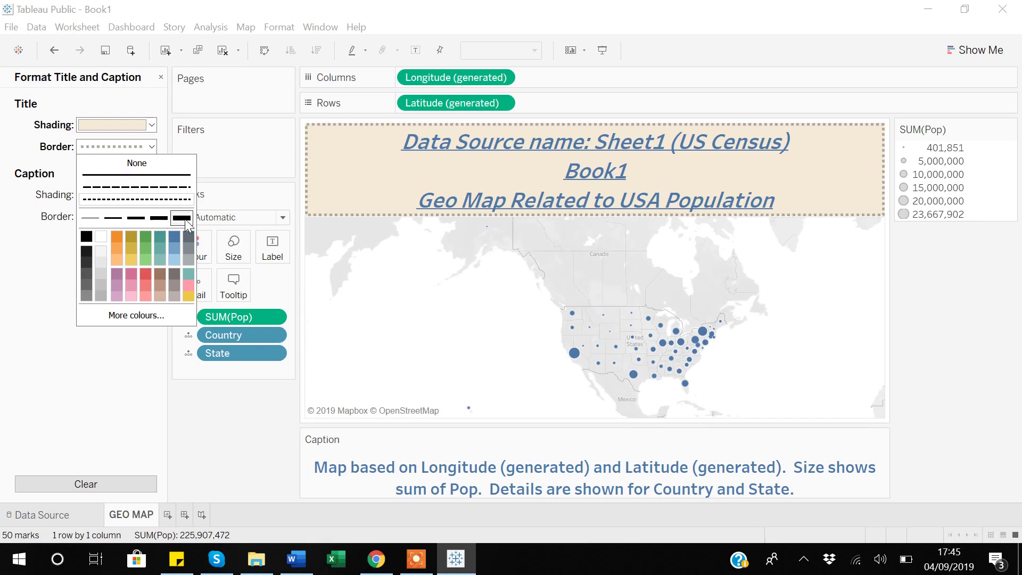
left_click(87, 240)
left_click(2, 273)
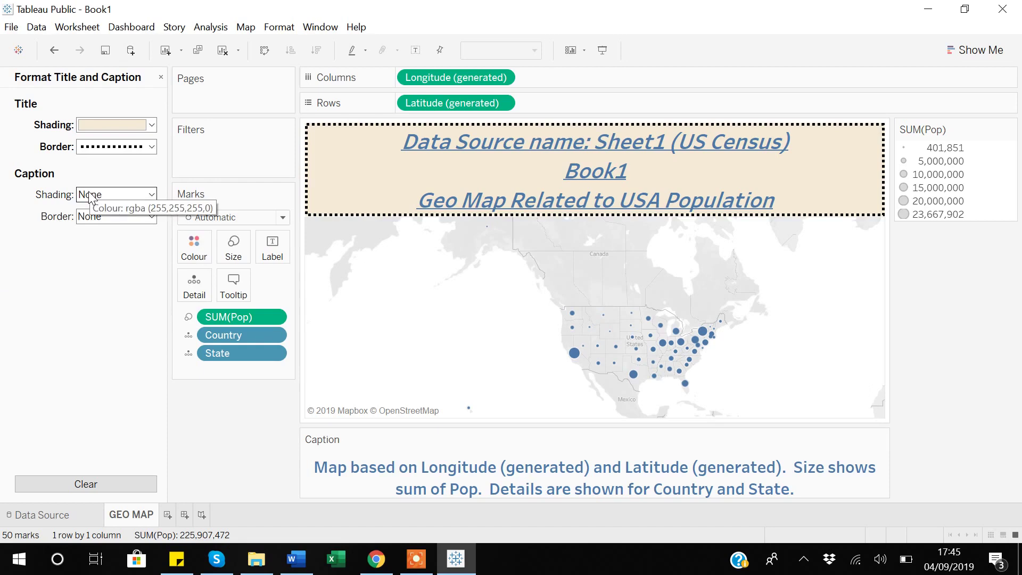
Give the caption the same light beige shading as the title
left_click(149, 195)
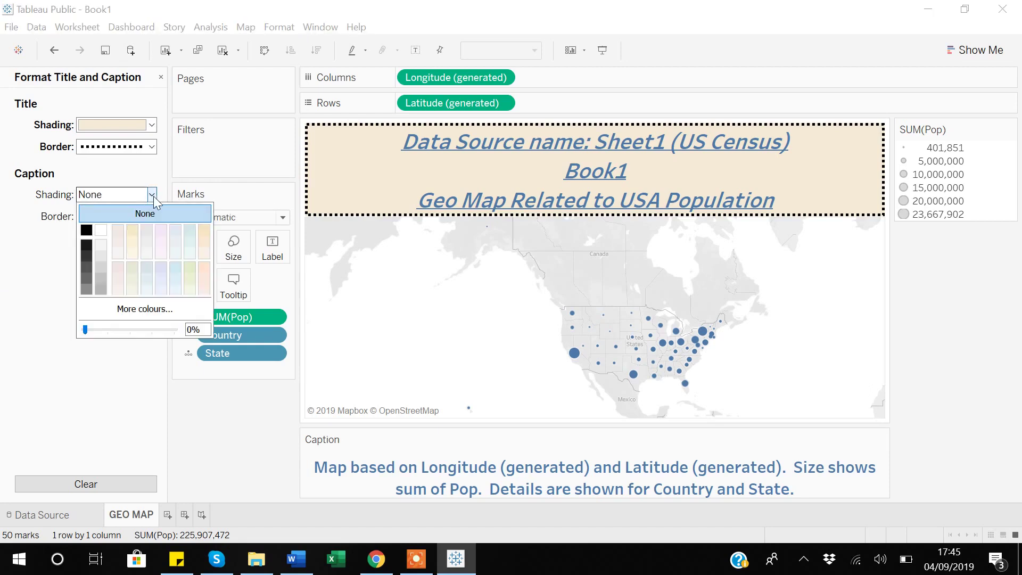
left_click(205, 230)
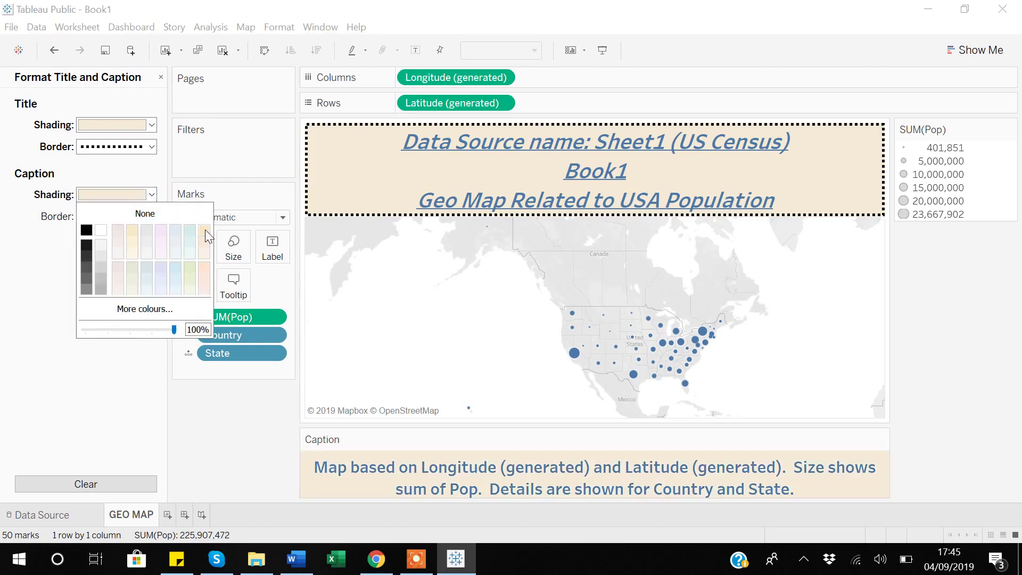
left_click(26, 292)
Add a dotted border in the thickest line weight around the caption
left_click(143, 218)
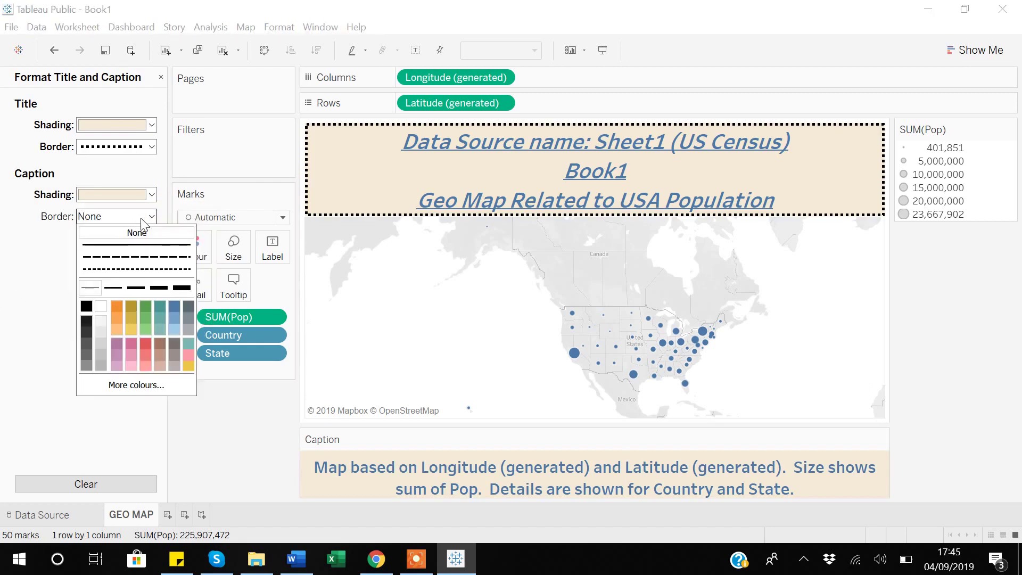
left_click(131, 269)
left_click(181, 288)
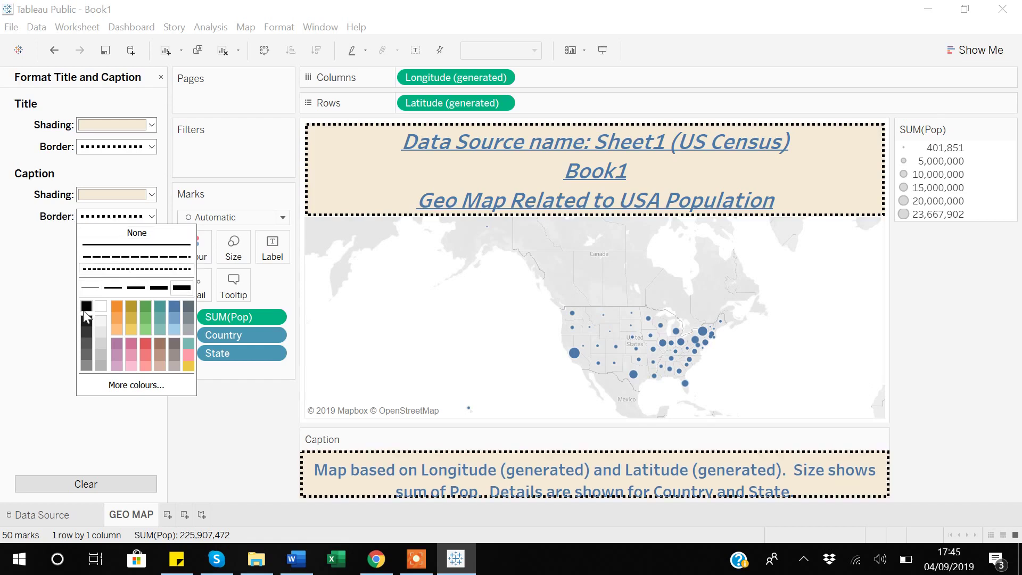
left_click(9, 395)
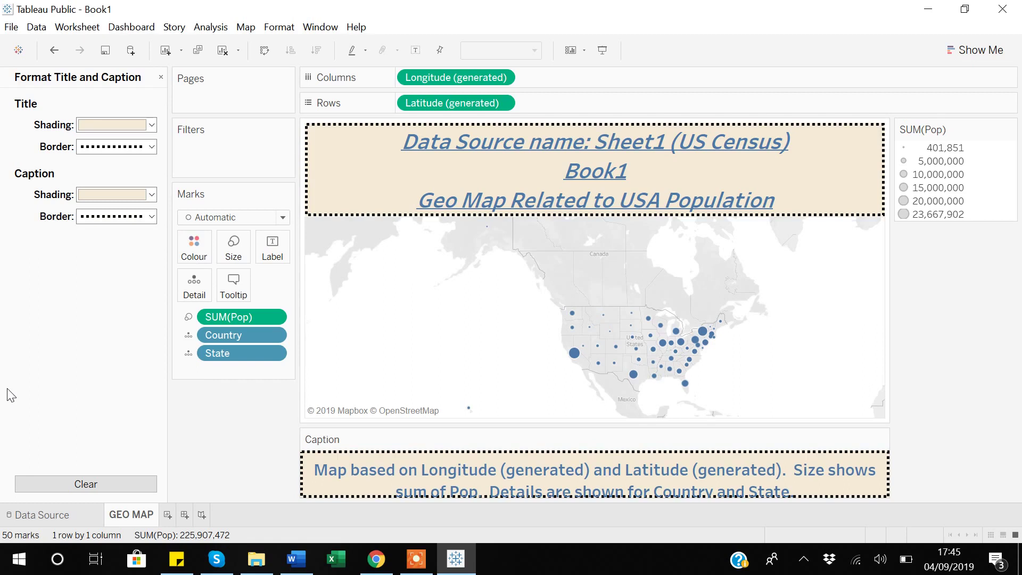
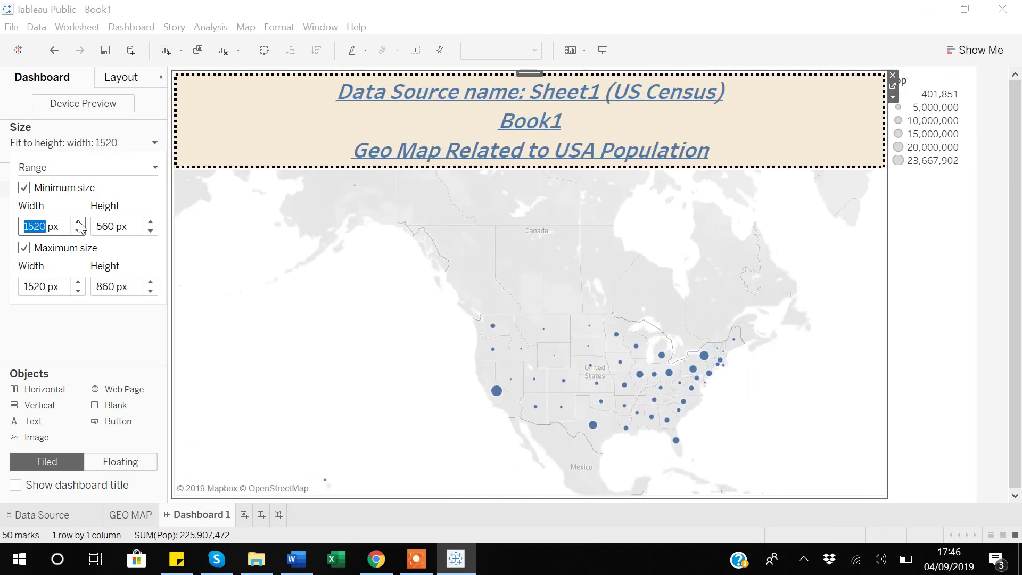
Set the dashboard's minimum size to 1420 px wide and 100 px high
left_click(82, 233)
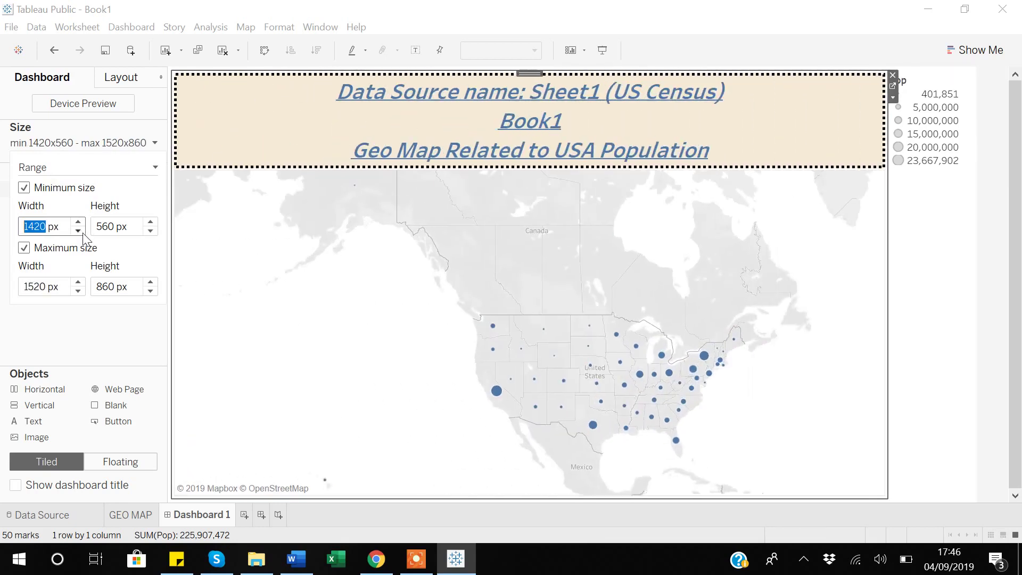
left_click(151, 231)
type("860")
key("Return")
left_click(151, 231)
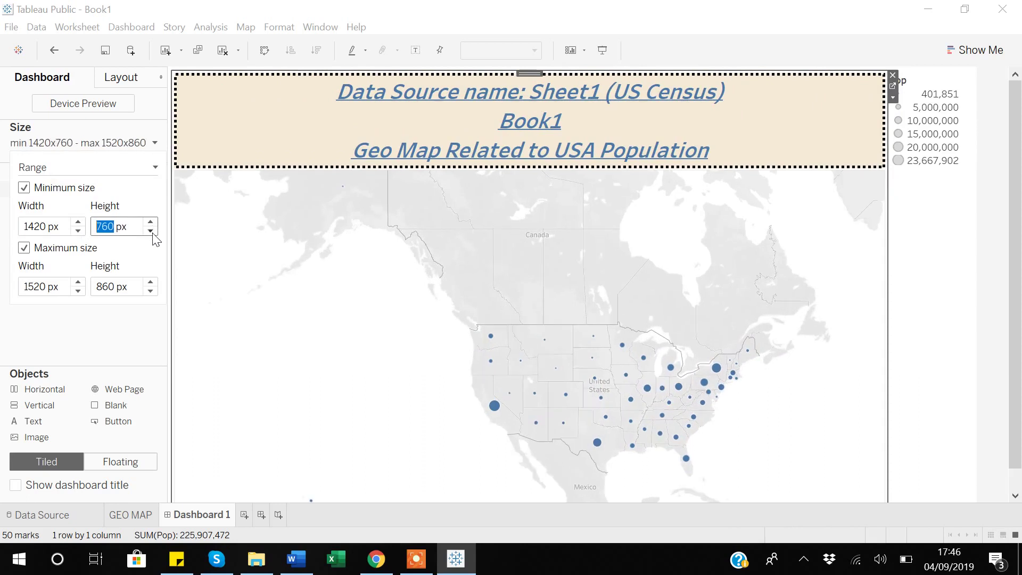
left_click(150, 231)
left_click(151, 230)
left_click(151, 230)
left_click(151, 230)
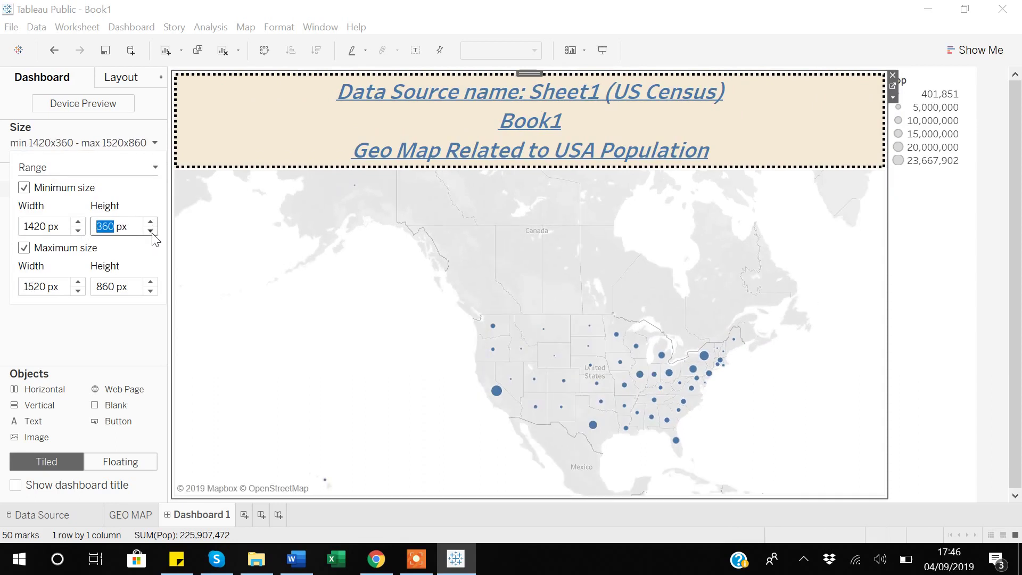
left_click(151, 231)
left_click(150, 231)
left_click(151, 230)
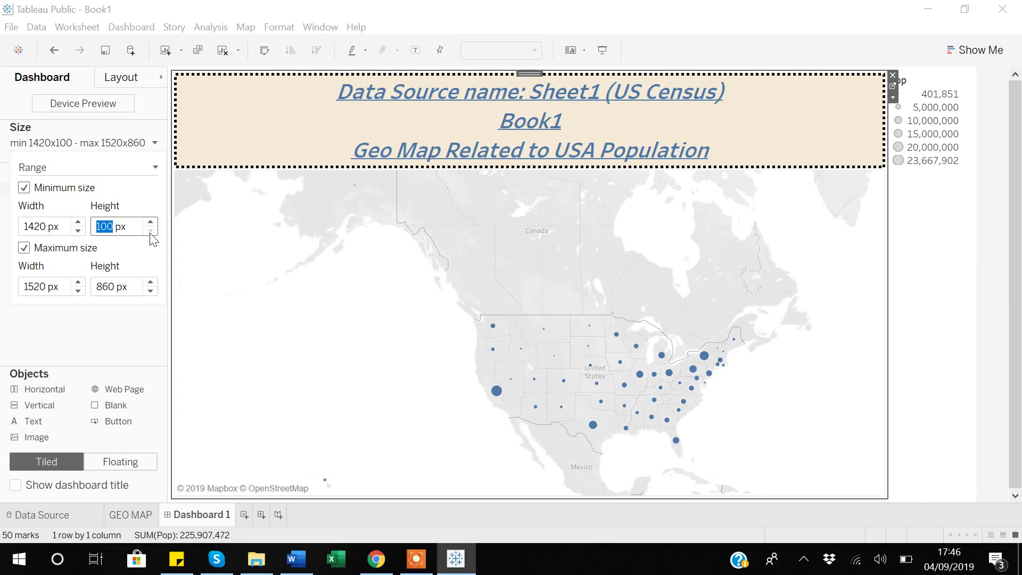
Set the dashboard's maximum height to 760 px and show the map's caption on the dashboard
left_click(152, 290)
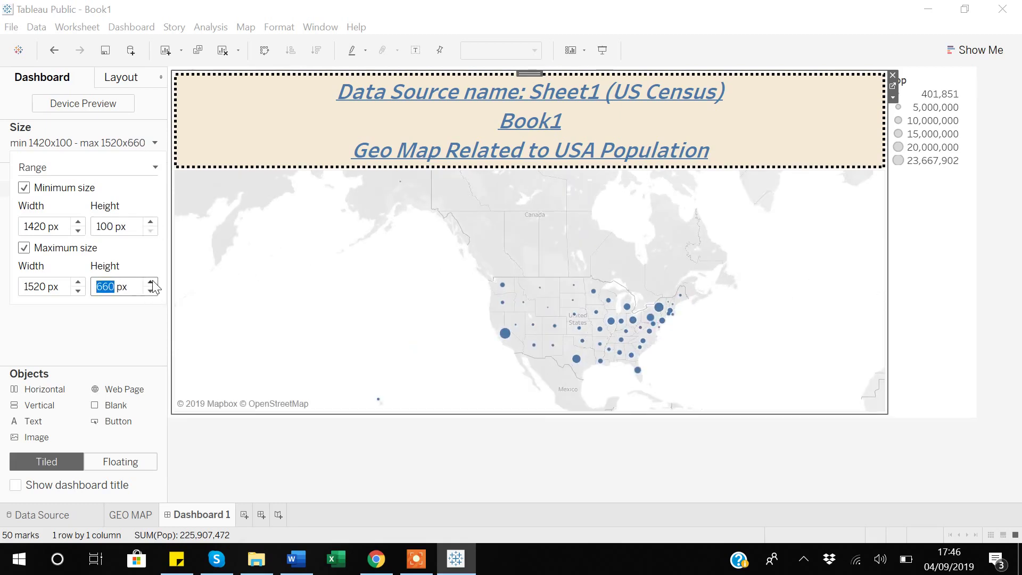
left_click(151, 283)
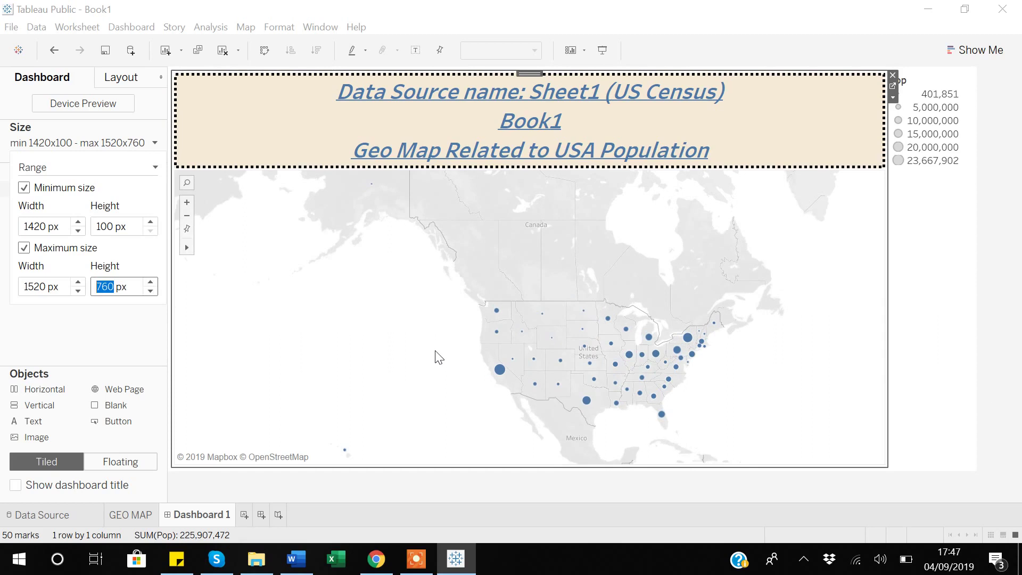
left_click(287, 377)
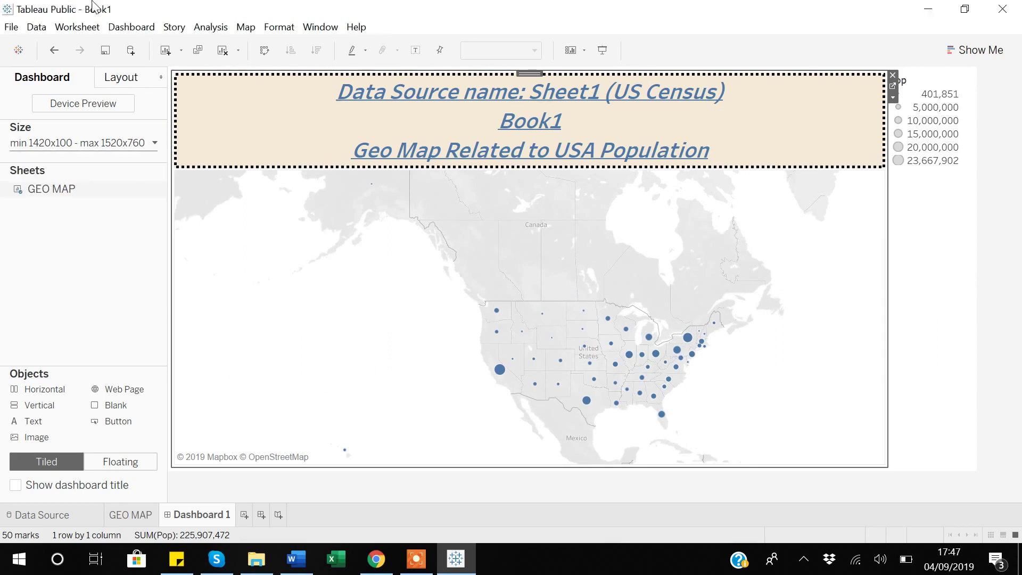
left_click(80, 27)
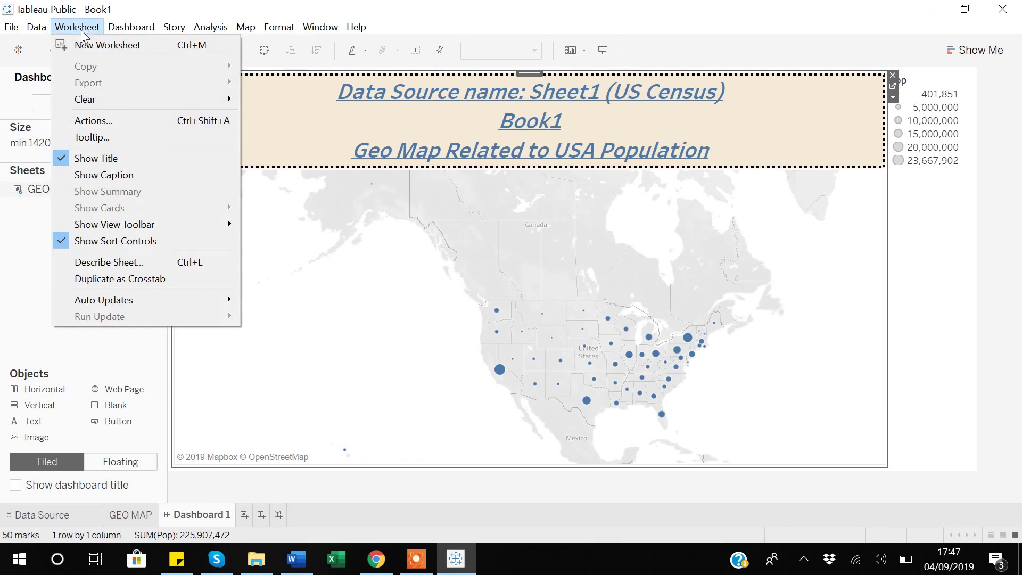
left_click(96, 178)
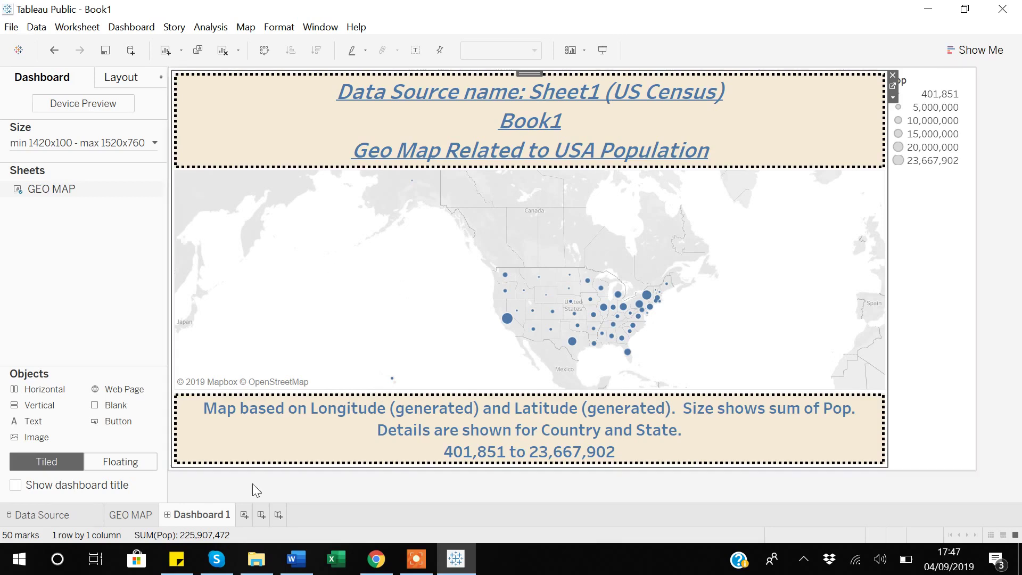
Create a new worksheet and build a bar chart with Region as columns and the sum of Marriage as rows
left_click(244, 515)
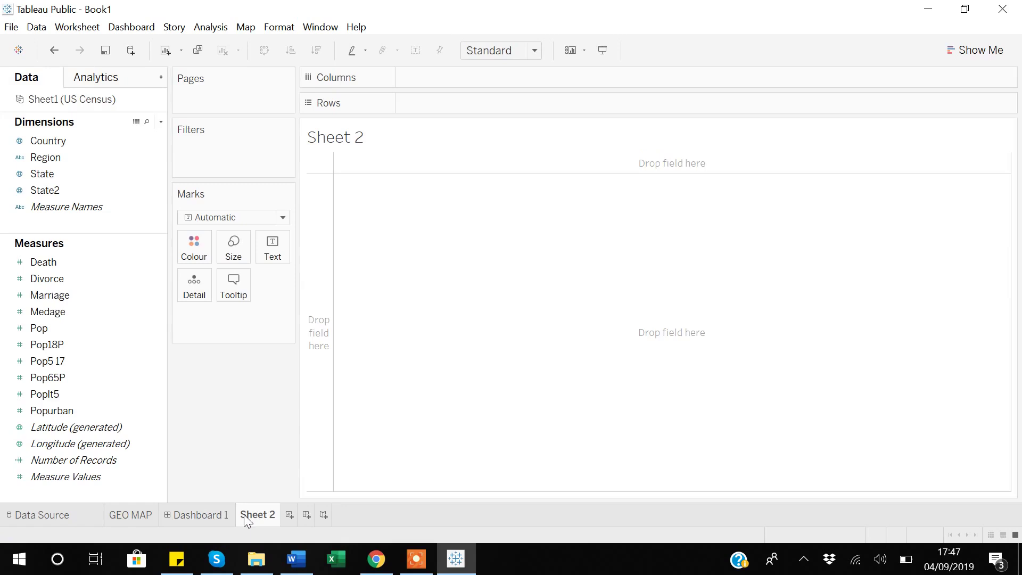
left_click(72, 155)
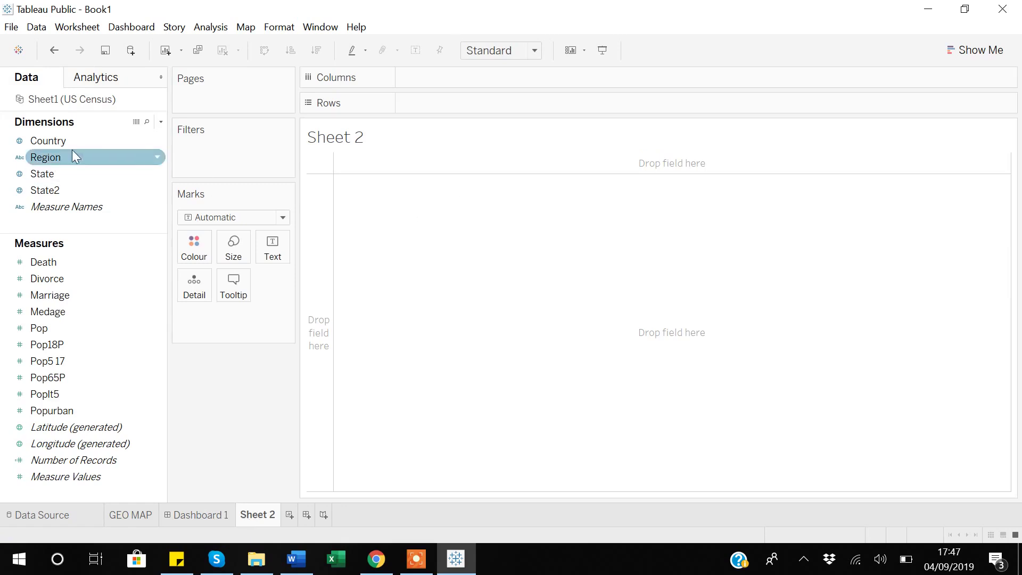
left_click_drag(56, 158, 465, 80)
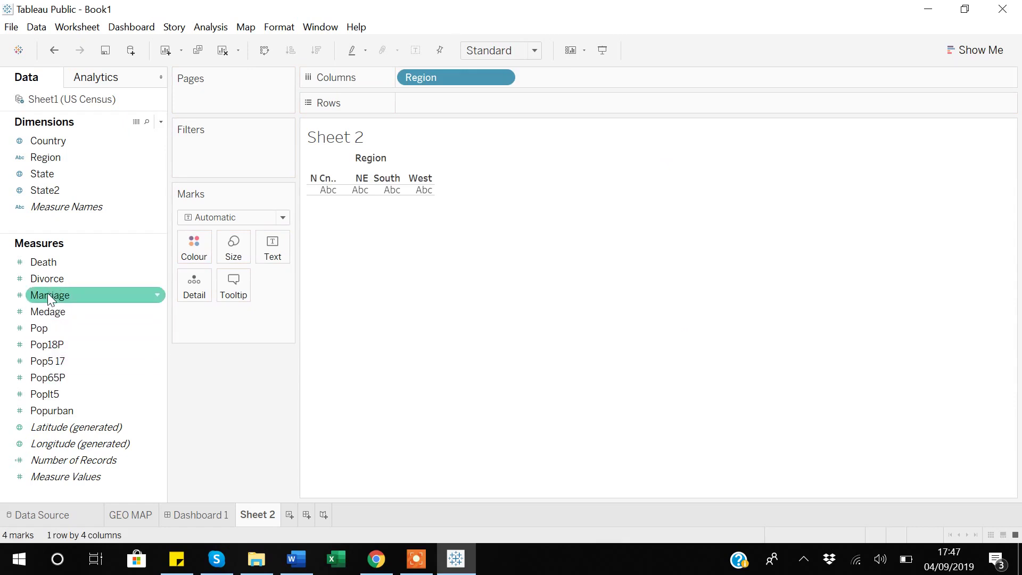
left_click_drag(47, 296, 441, 119)
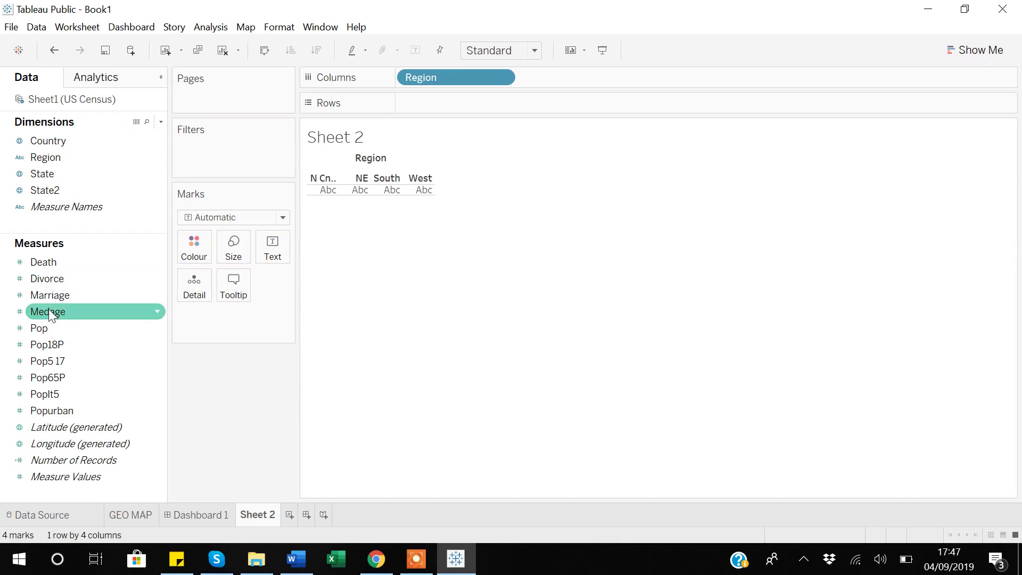
left_click_drag(47, 291, 429, 104)
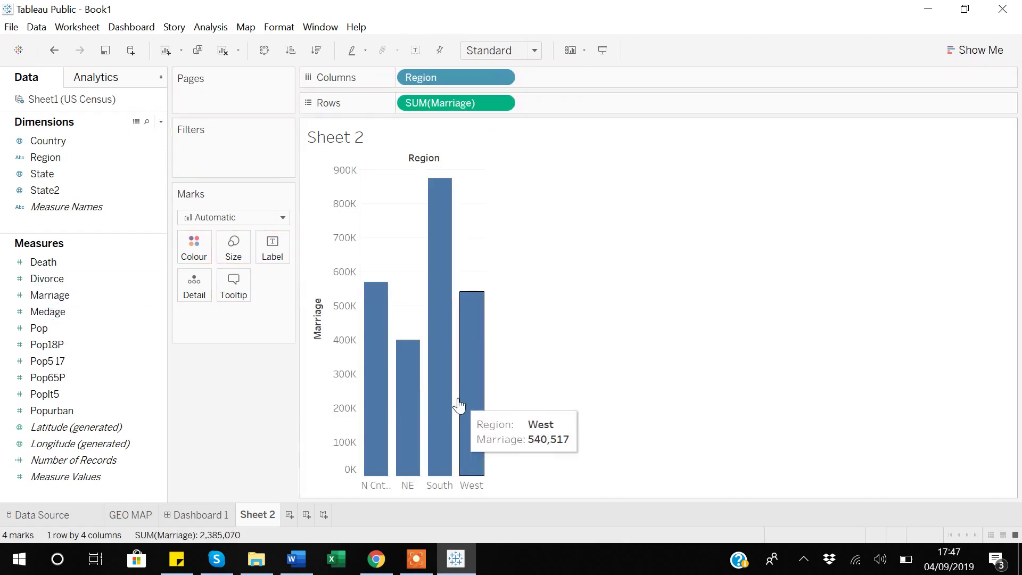
Replace the sheet name in the chart title with the text "Sum of Marriage in each Region"
double_click(340, 140)
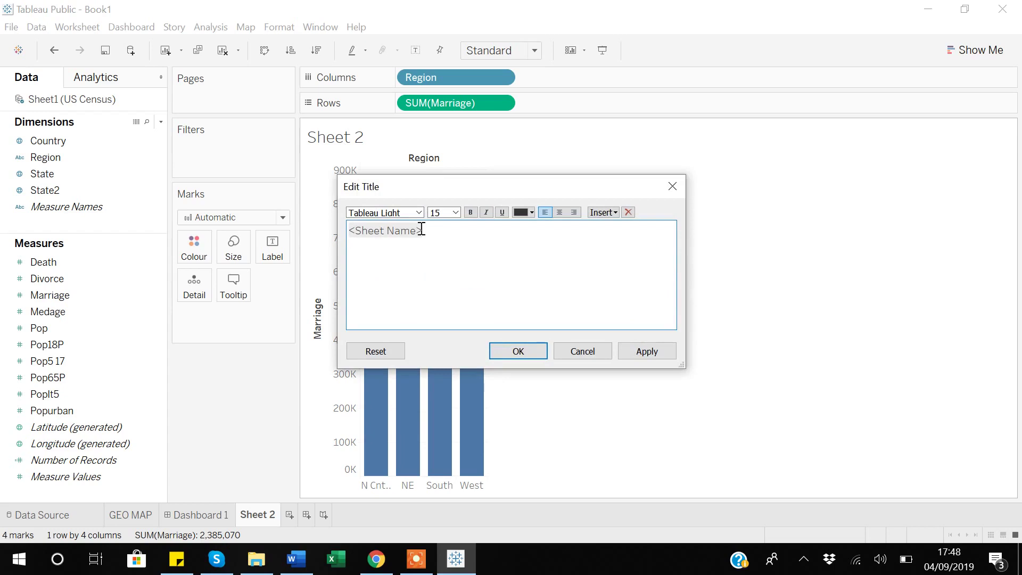
key("ctrl+a")
key("BackSpace")
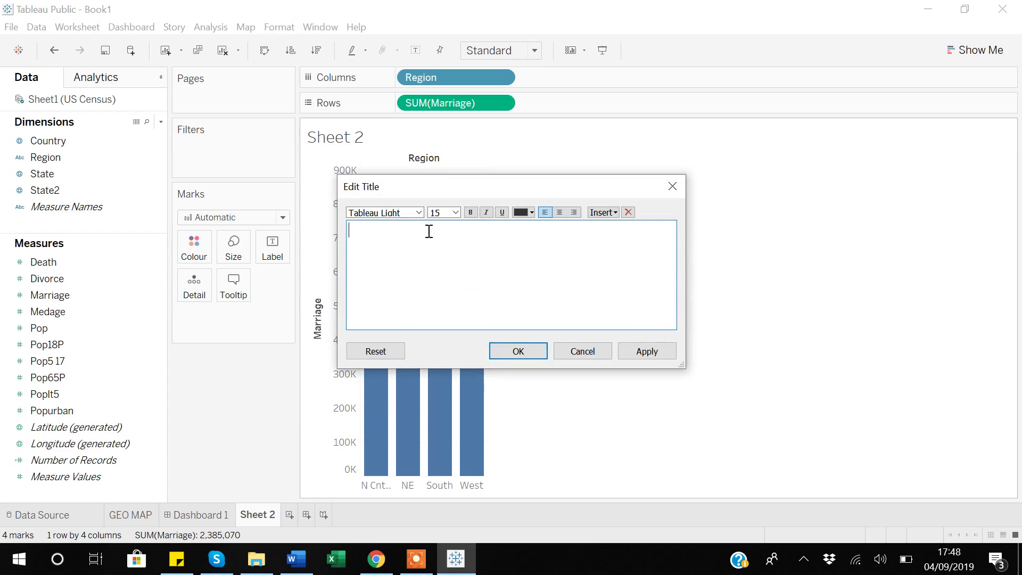
type("Marriage")
left_click(351, 230)
type("Sum of")
left_click(458, 233)
type("in eax")
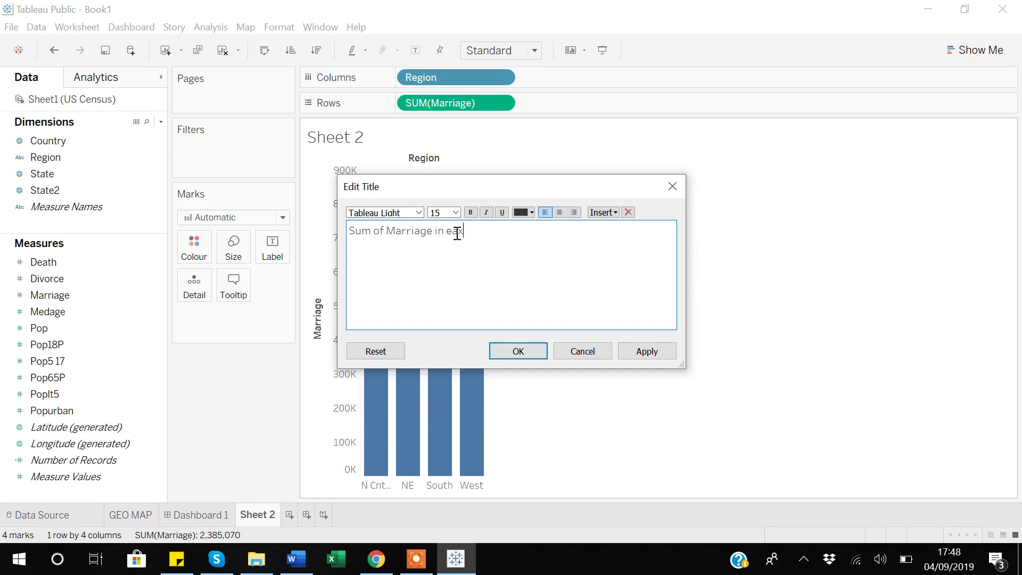
type("h Region")
Copy the title text and format it as bold italic at size 22
triple_click(523, 230)
key("ctrl+c")
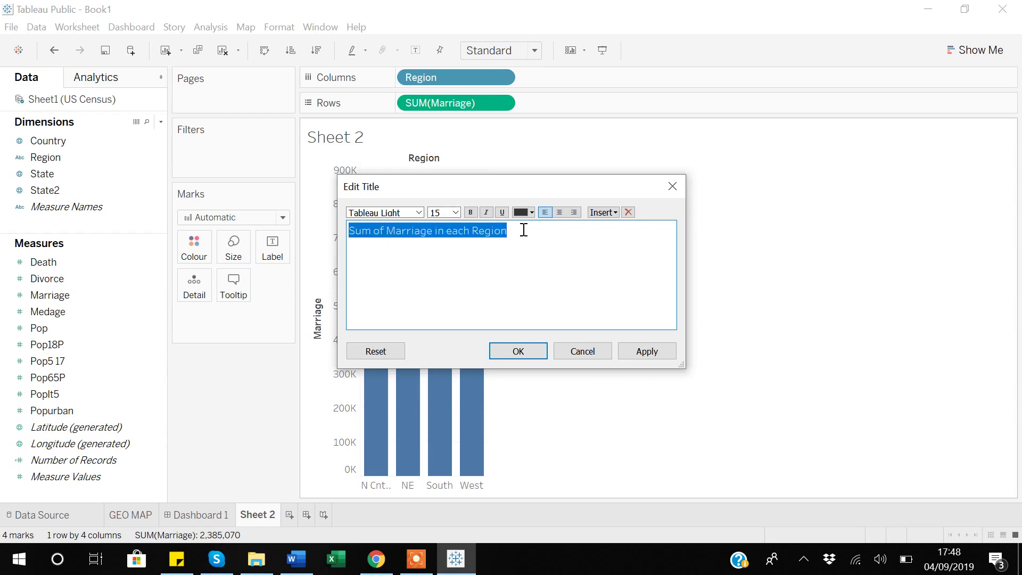
left_click(469, 213)
left_click(486, 213)
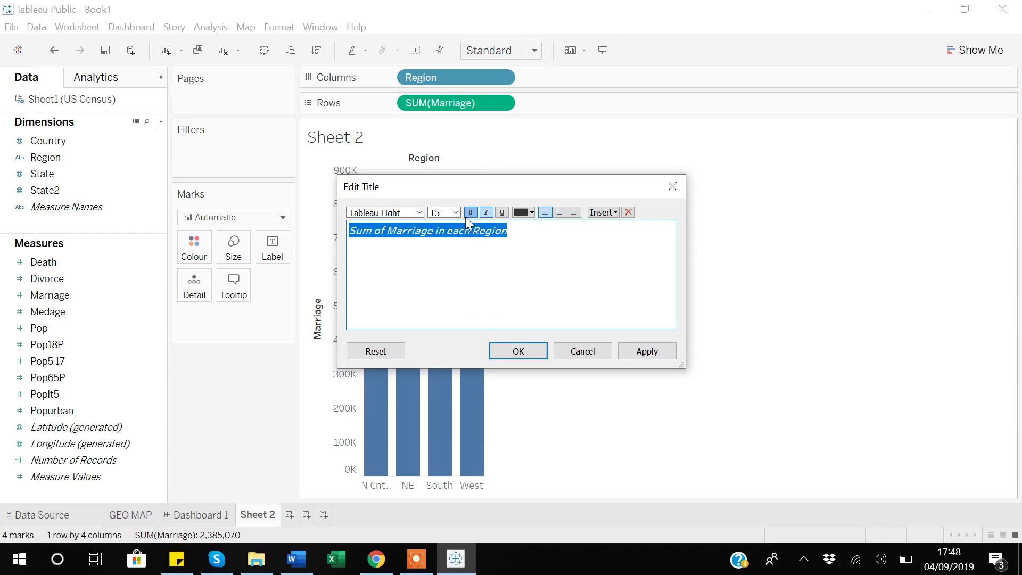
left_click(456, 213)
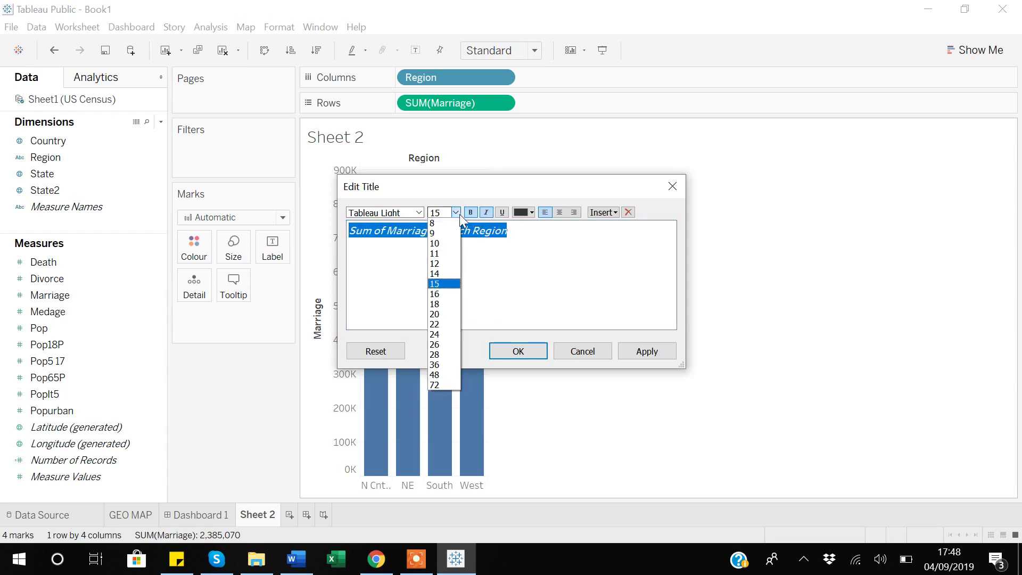
left_click(445, 324)
left_click(604, 215)
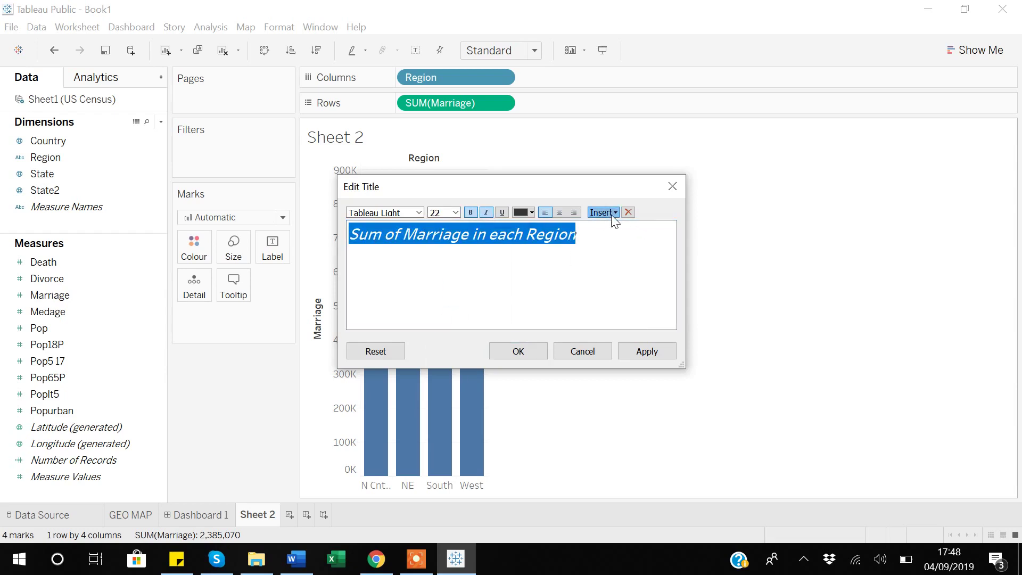
left_click(638, 229)
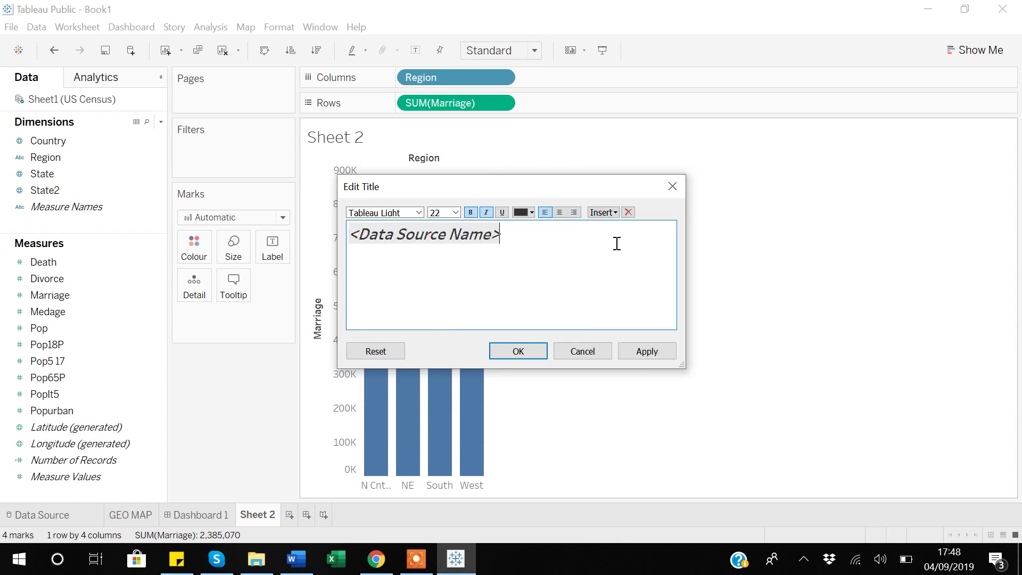
key("ctrl+v")
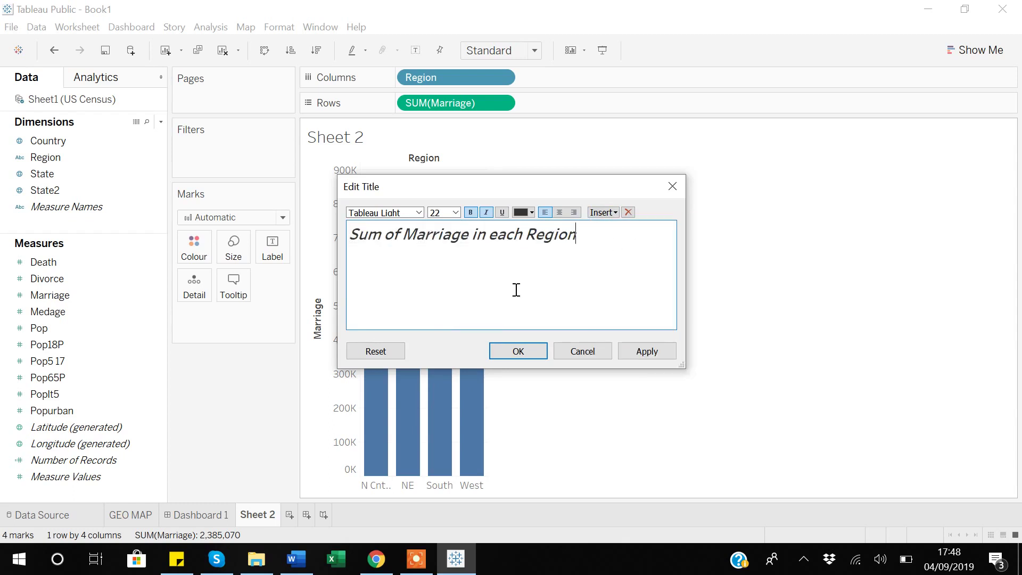
Insert the Data Source Name on a second line of the title, centre the text and apply the title
key("Return")
left_click(614, 214)
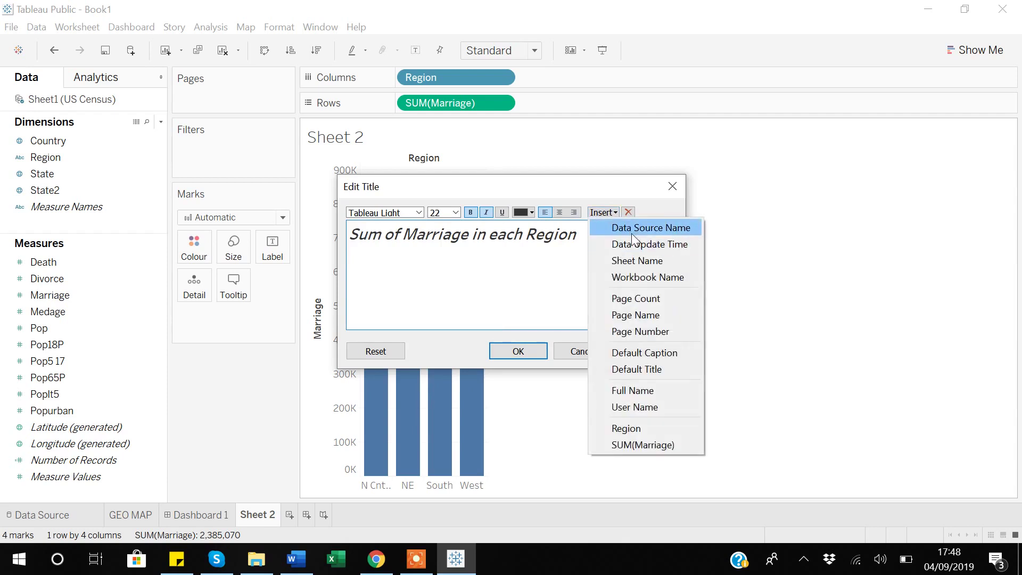
left_click(631, 230)
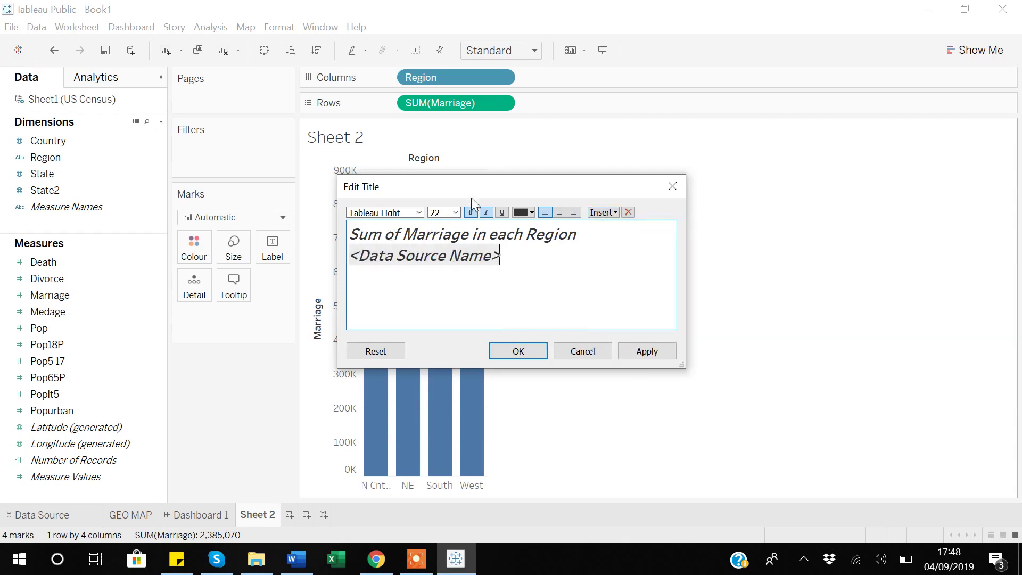
left_click(563, 217)
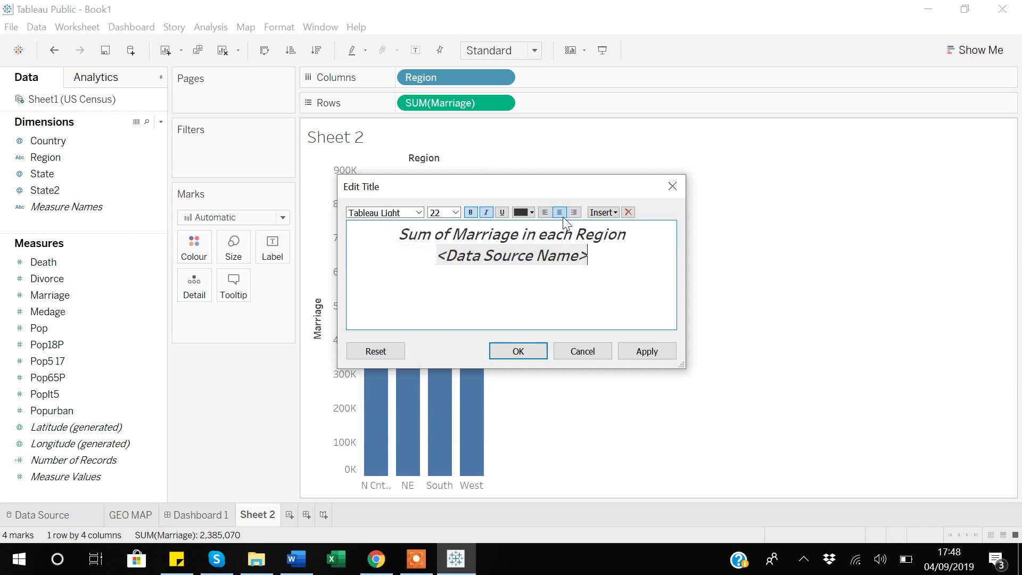
left_click(647, 356)
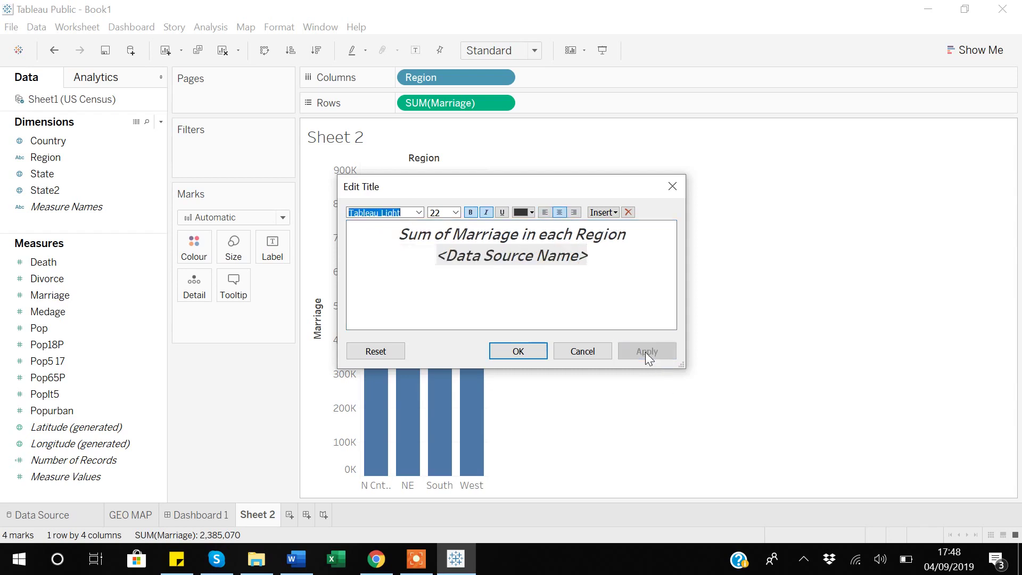
left_click(513, 352)
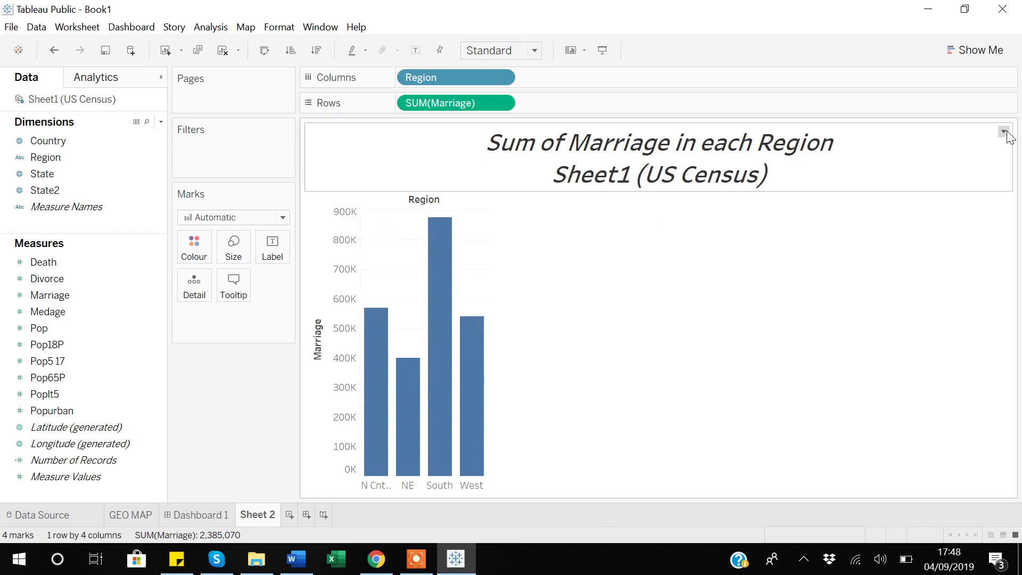
Open the title formatting options and give the bar chart title a very light blue shading
left_click(1004, 132)
left_click(957, 198)
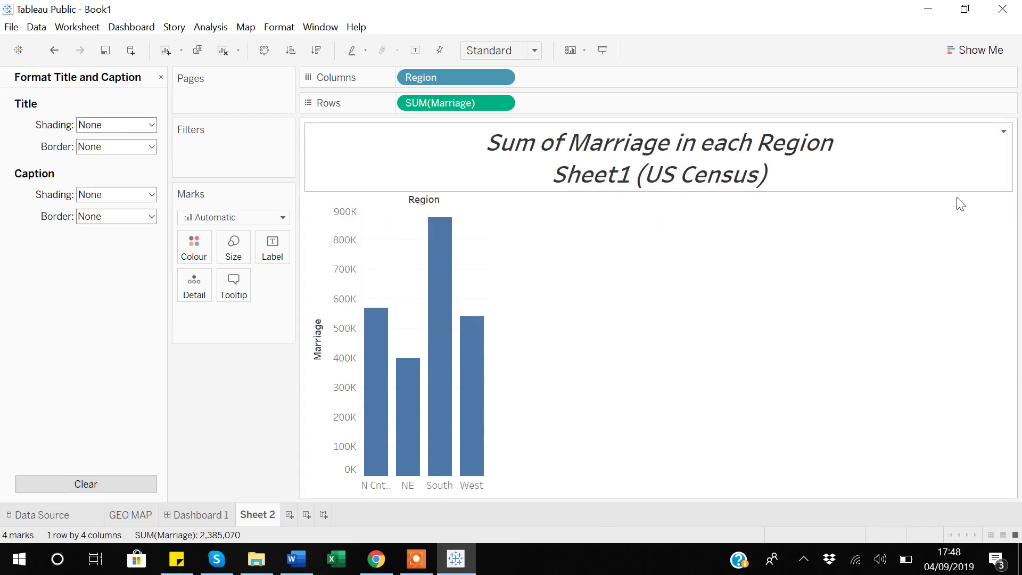
left_click(132, 126)
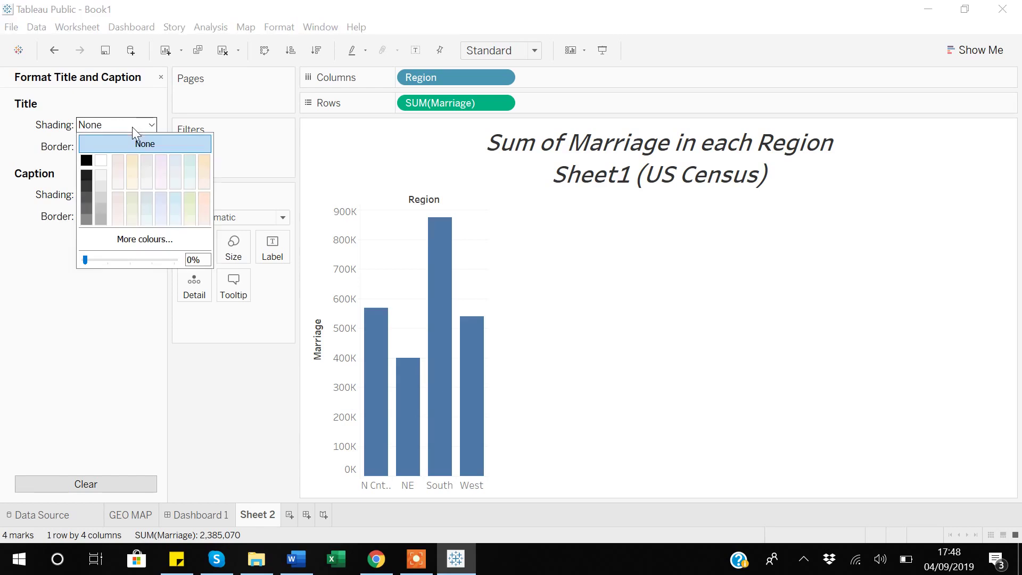
left_click(178, 186)
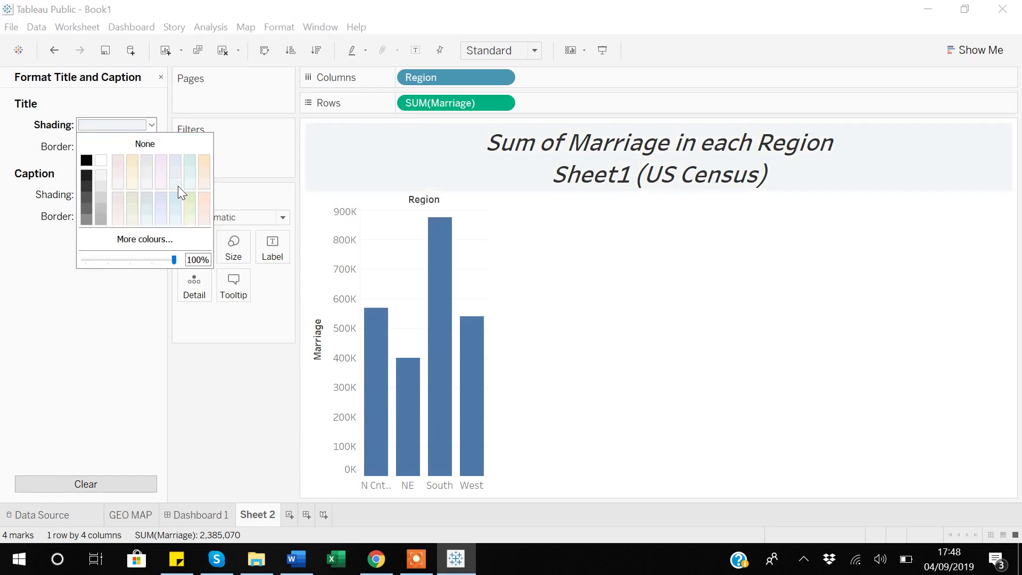
left_click(4, 191)
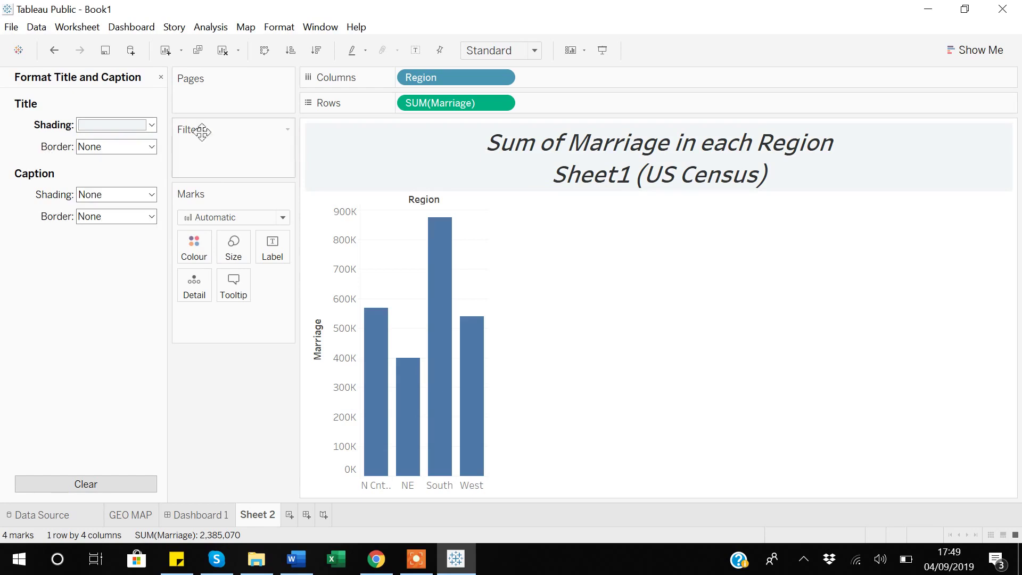
Add a solid black border in the thickest line weight around the bar chart title
left_click(153, 147)
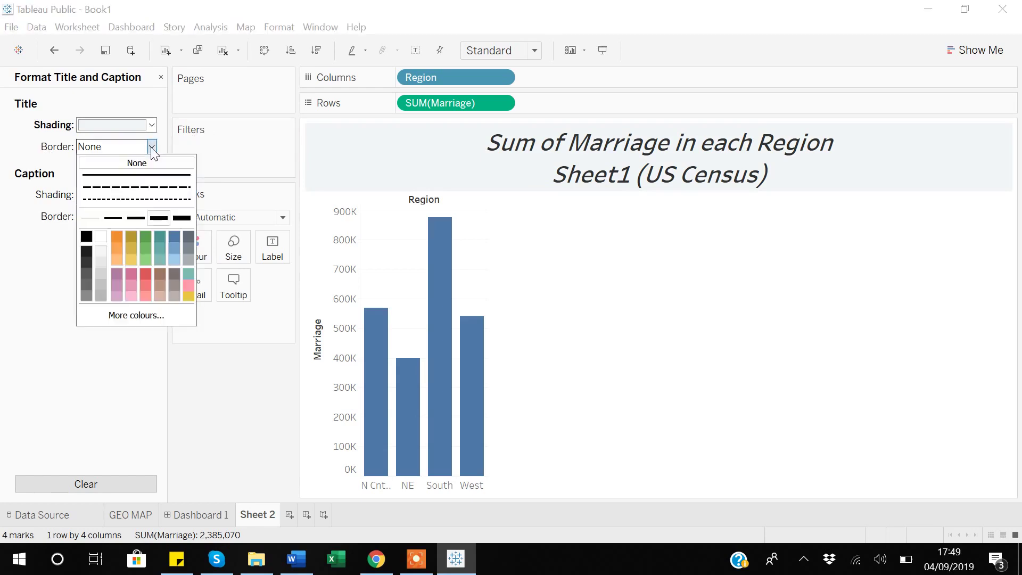
left_click(165, 175)
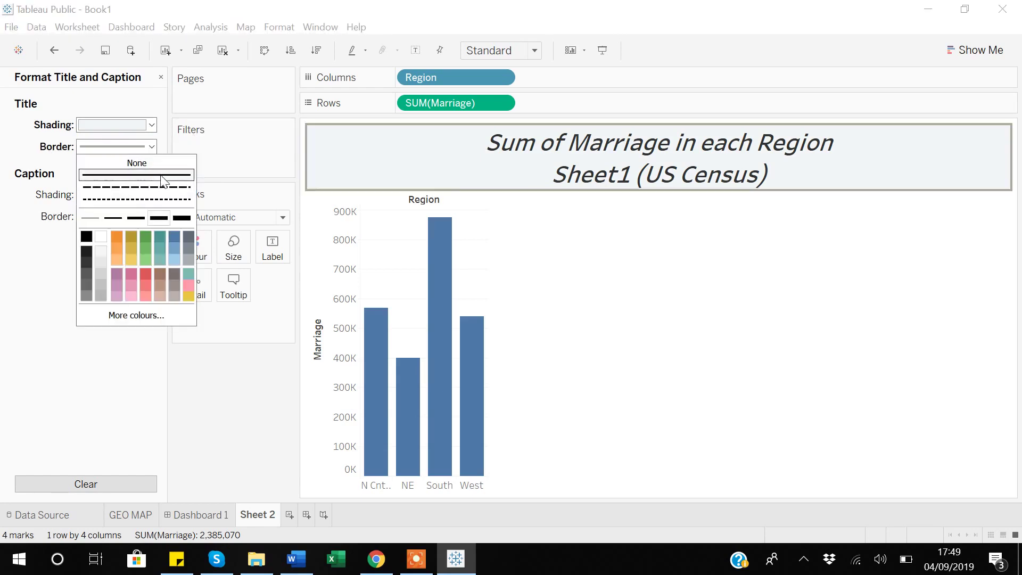
left_click(183, 218)
left_click(87, 237)
left_click(41, 389)
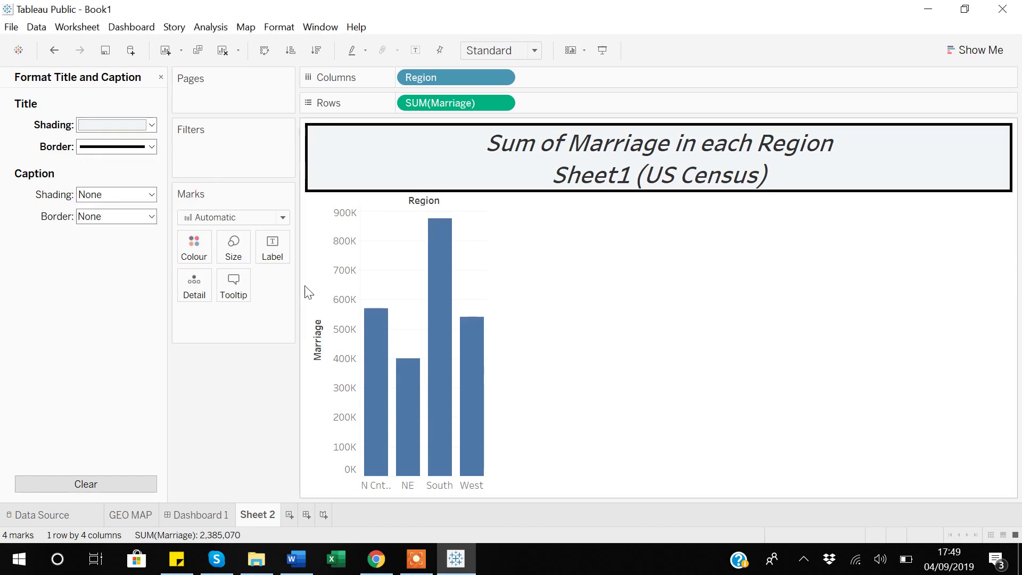
Show the caption on the marriage bar chart sheet and replace its text with "Note: We are only considering USA STATe"
left_click(73, 28)
left_click(109, 174)
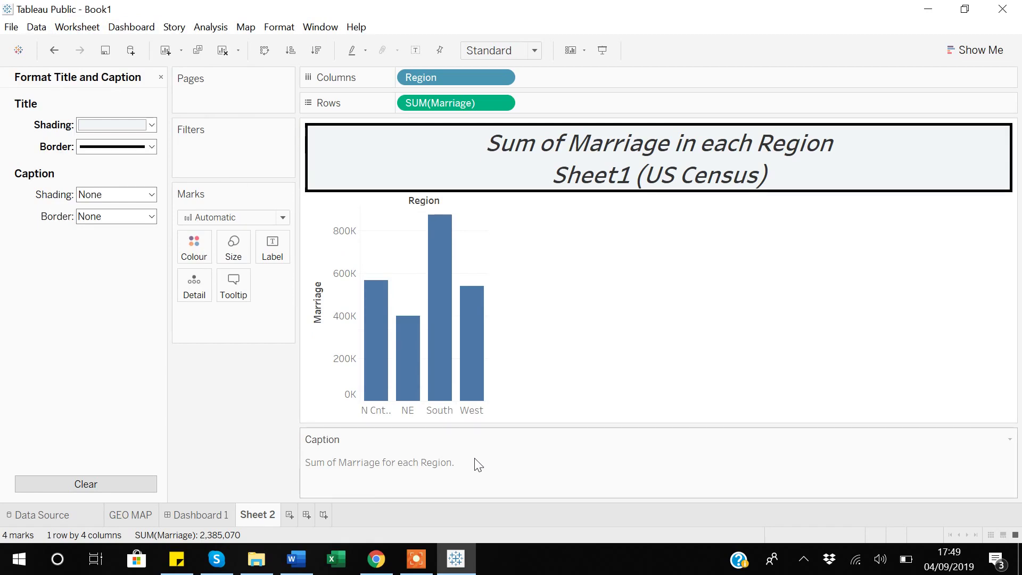
double_click(431, 461)
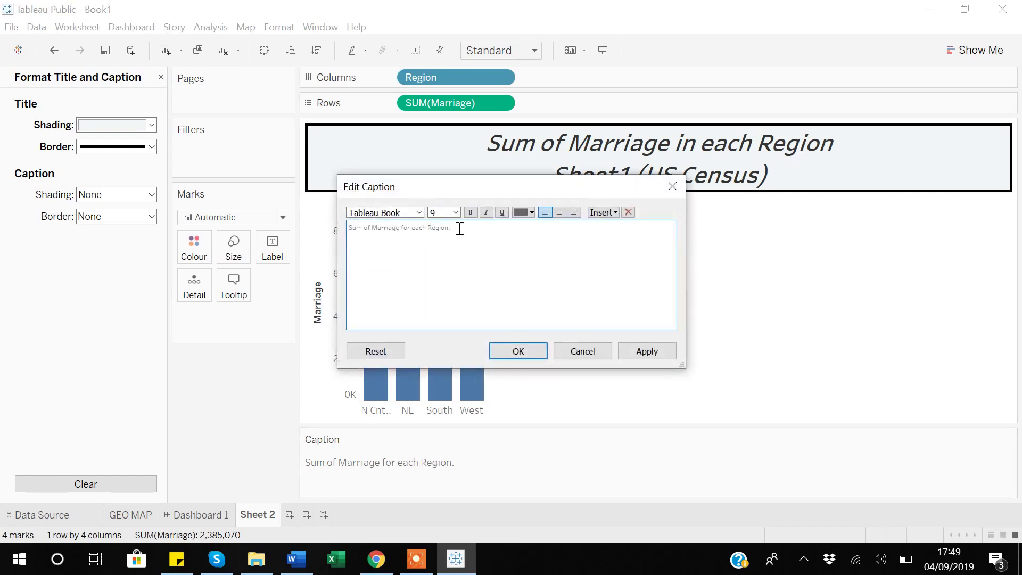
left_click_drag(458, 227, 346, 229)
key("BackSpace")
type("Note: We are only considering USA STATe")
Set all of the caption text to size 15 and apply the caption
key("ctrl+a")
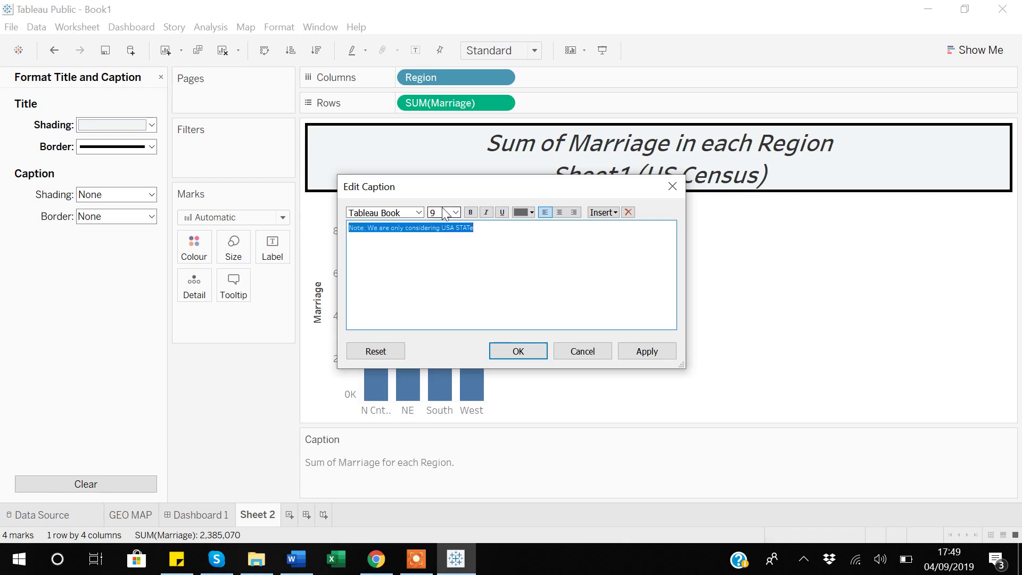
left_click(458, 213)
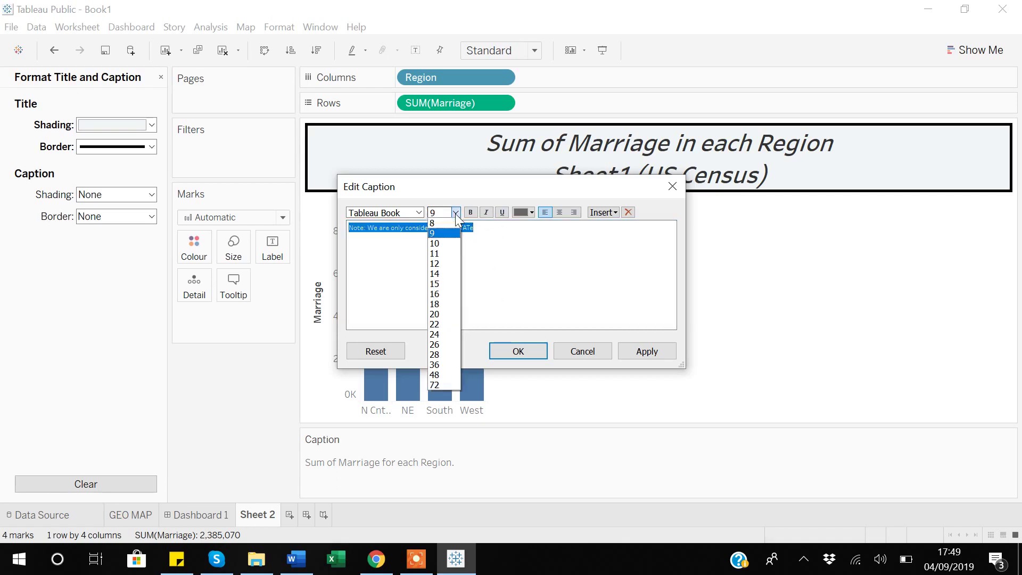
left_click(438, 287)
left_click(641, 350)
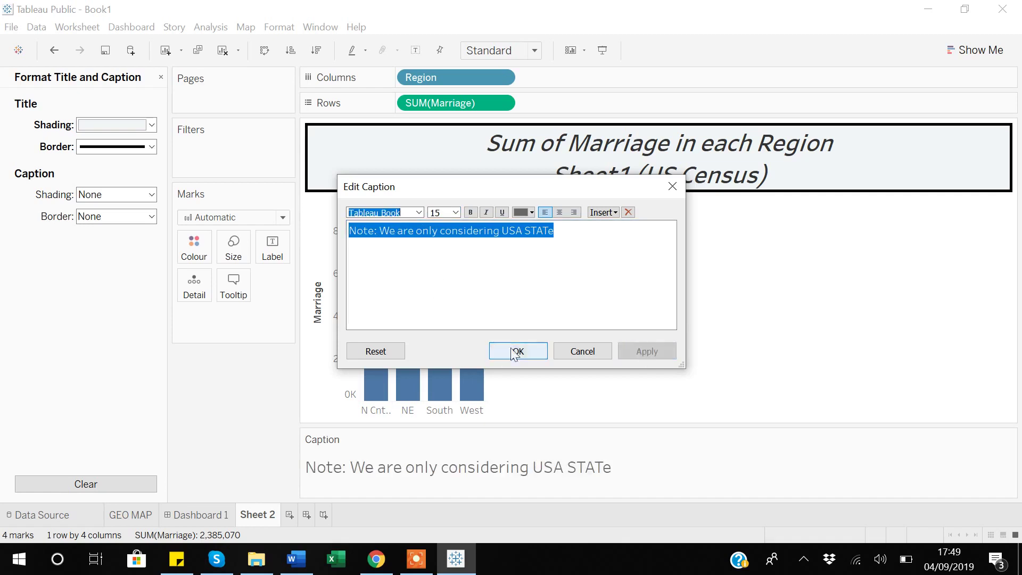
left_click(520, 352)
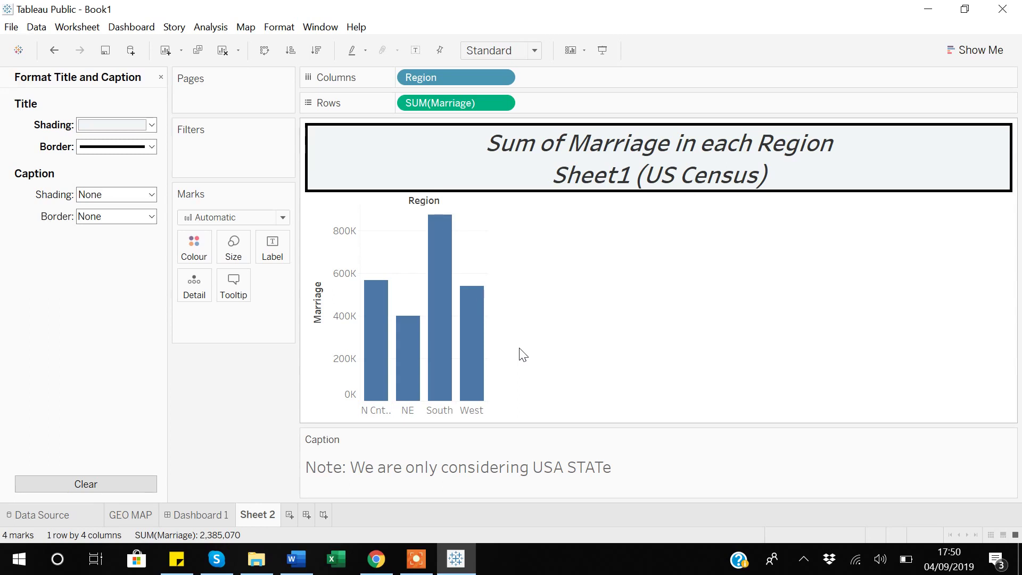
Switch to Dashboard 1 and open the worksheet display options for the map's title and caption
left_click(210, 515)
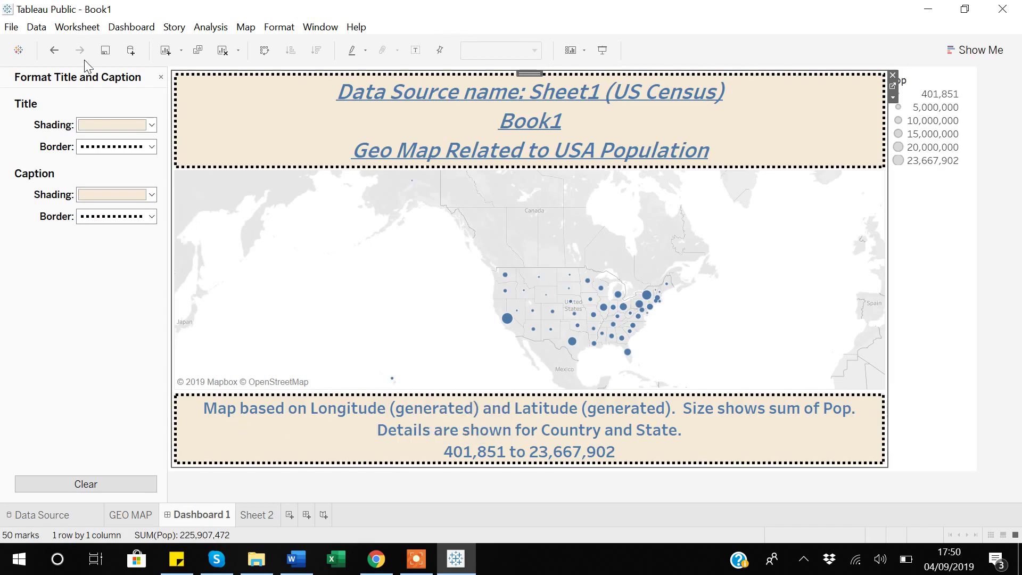
left_click(76, 30)
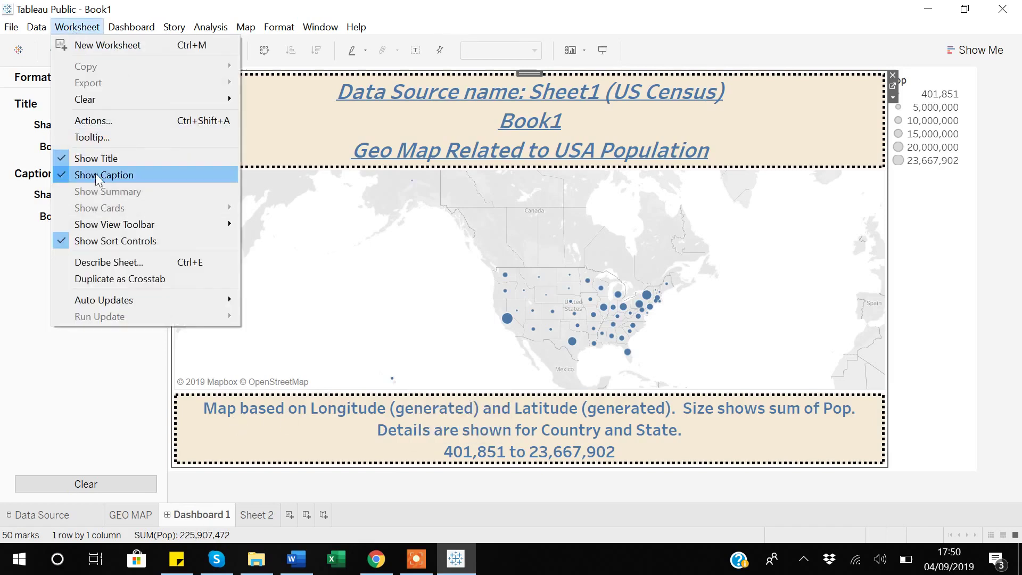